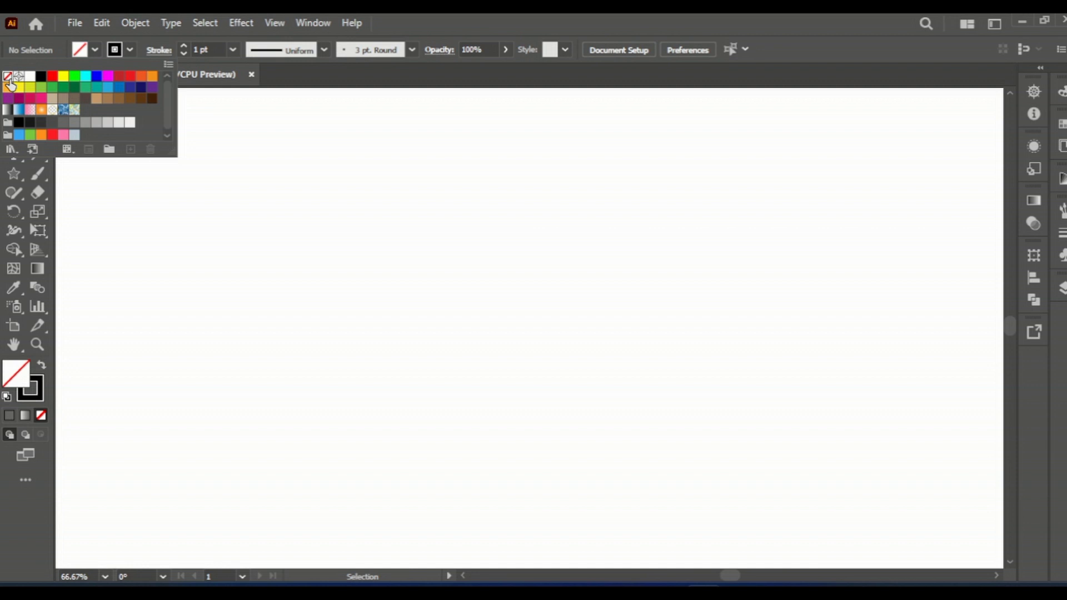
Draw a large unfilled circle with a 1 pt black stroke and move it near the middle of the canvas.
click(213, 293)
drag(14, 174, 84, 209)
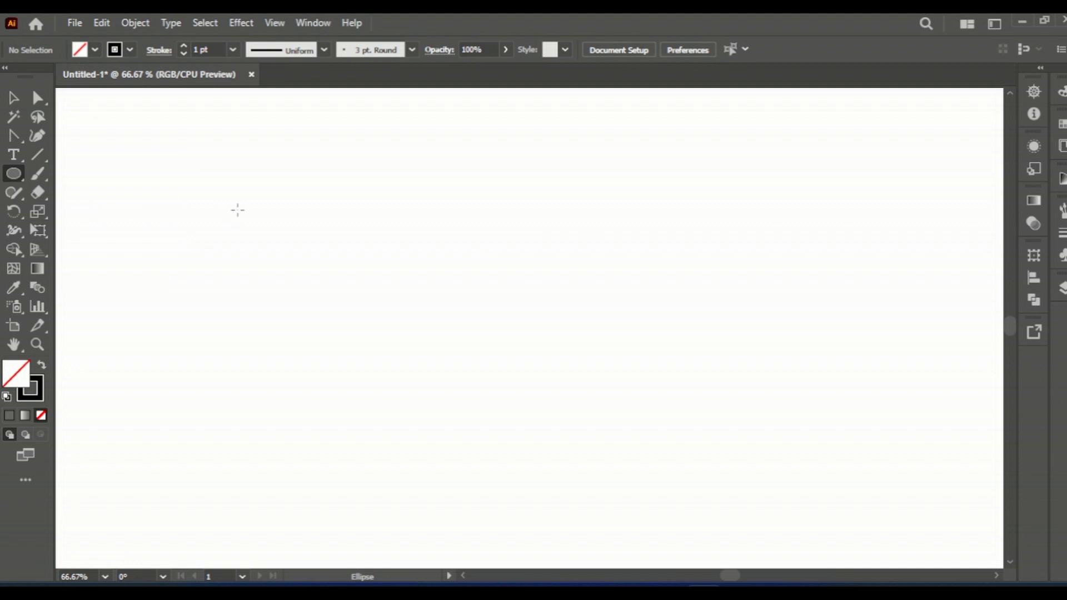
drag(402, 239, 532, 429)
key(v)
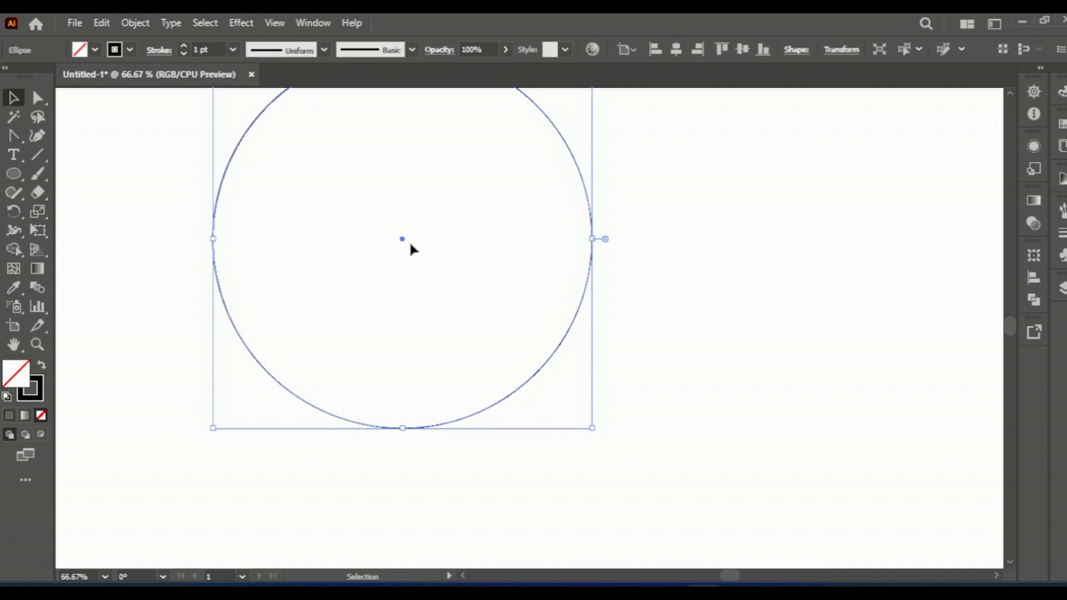
drag(403, 239, 458, 337)
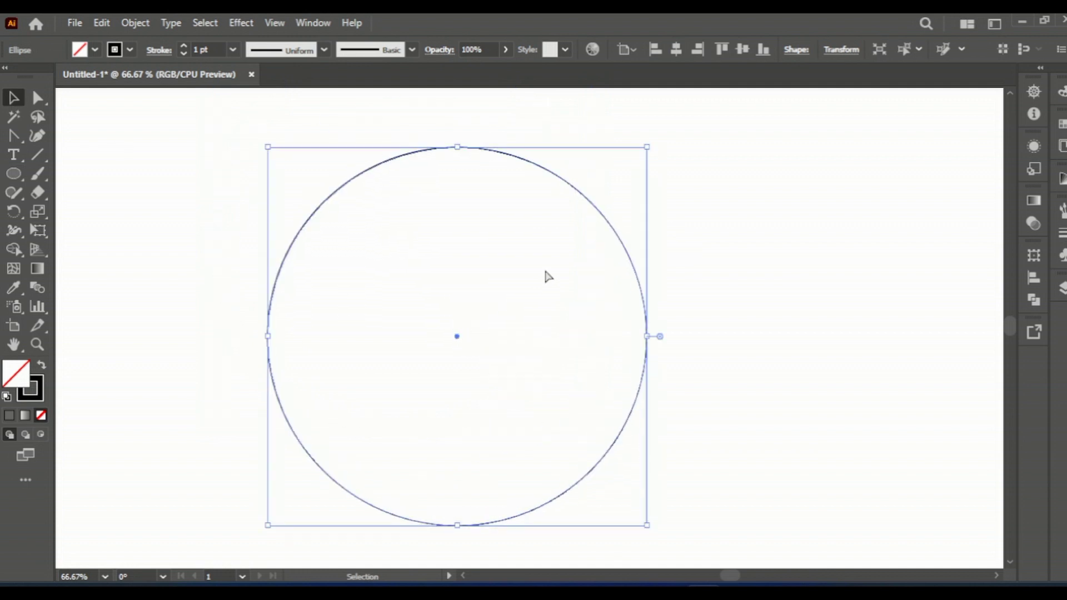
Paste a copy of the circle in place and scale it down from its centre to form a second concentric circle.
right_click(586, 202)
mouse_move(668, 190)
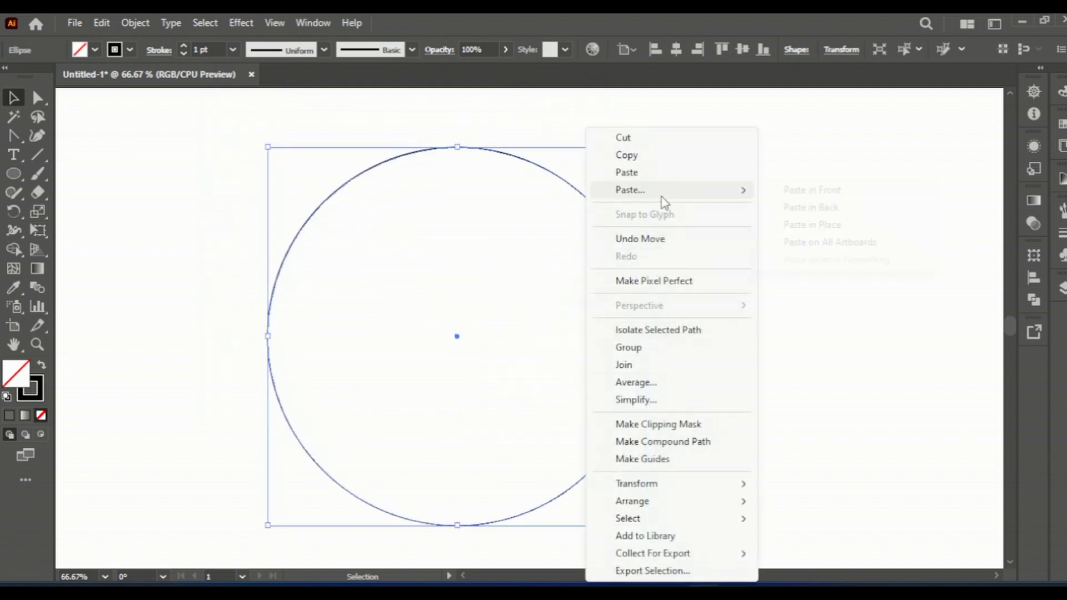
click(822, 224)
drag(648, 147, 609, 184)
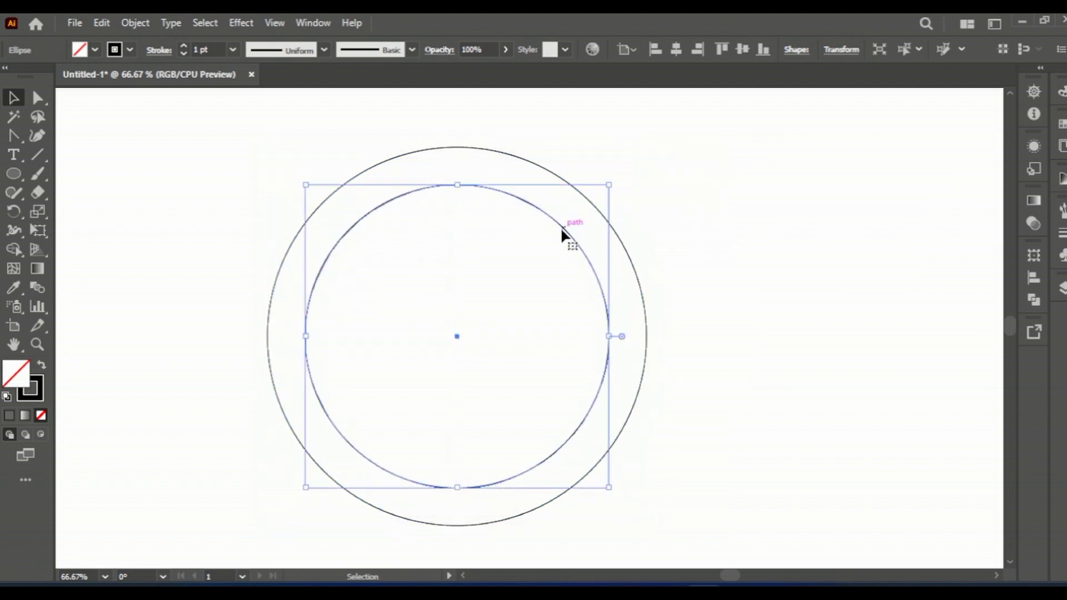
Paste another copy in place and shrink it about its centre as the third concentric circle, evenly spaced inside the second.
right_click(561, 231)
mouse_move(656, 191)
click(781, 224)
drag(609, 184, 582, 222)
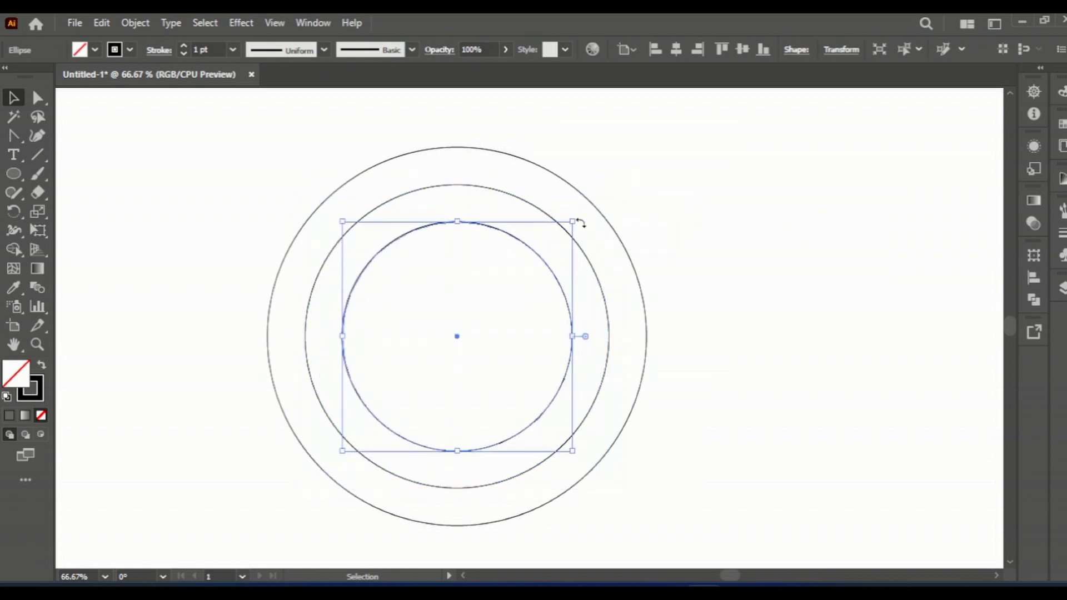
Paste a fourth copy in place, scale it down about its centre as the innermost circle, and deselect it.
right_click(555, 259)
mouse_move(717, 190)
click(778, 225)
drag(582, 222, 547, 262)
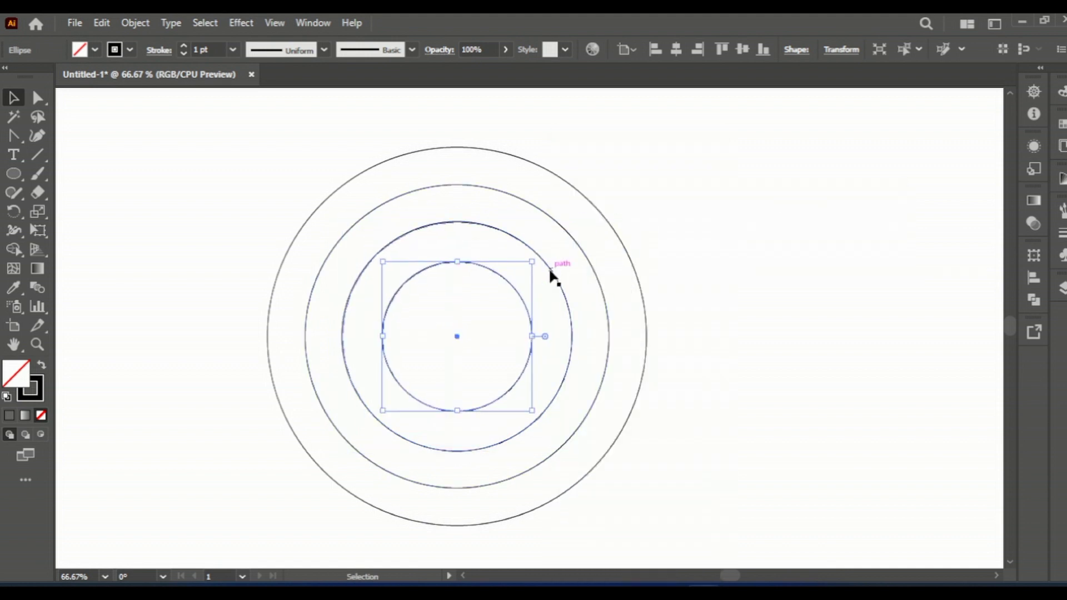
click(712, 267)
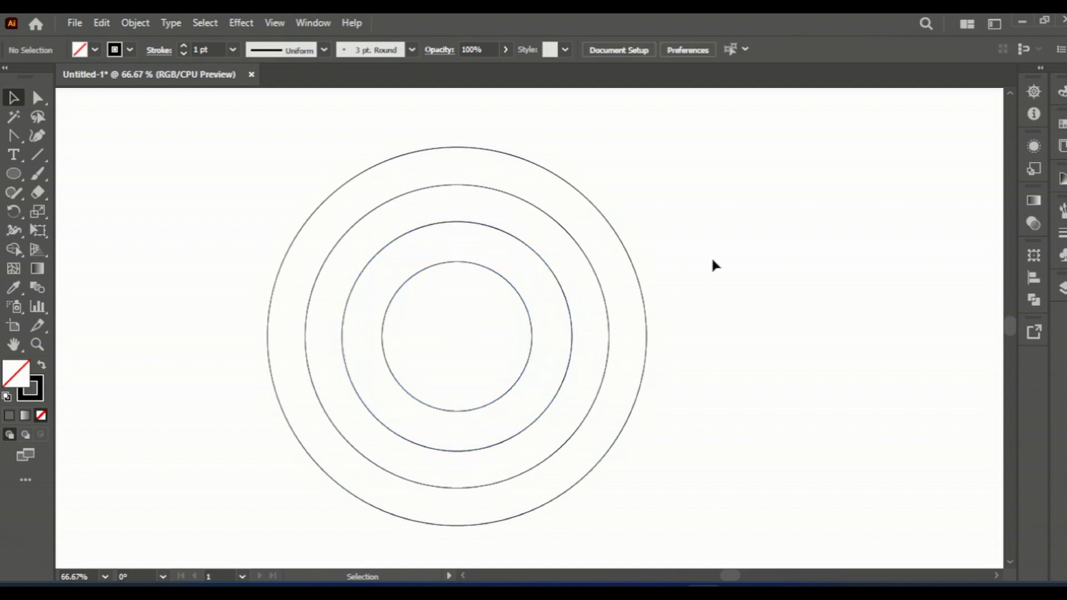
Move the two smallest circles aside to the right, and split the two outer circles with Pathfinder Divide and ungroup them.
drag(485, 267, 898, 299)
drag(538, 268, 788, 229)
drag(355, 131, 439, 234)
click(1034, 300)
click(851, 332)
right_click(611, 334)
click(687, 434)
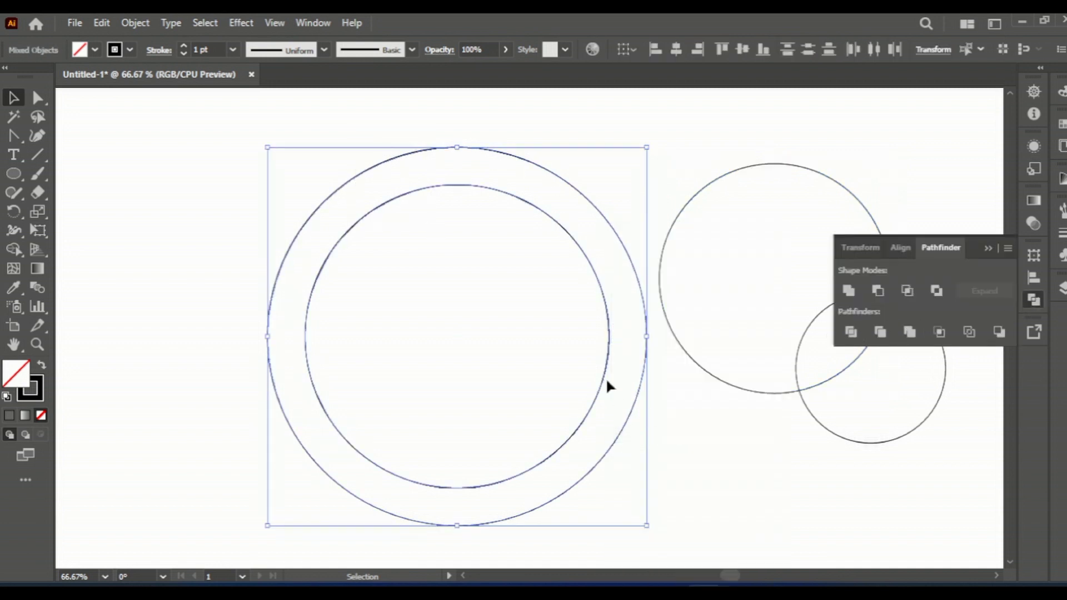
Separate the divided pieces by moving the inner disc to the right and the outer ring to the left.
click(672, 409)
drag(602, 384, 882, 423)
drag(474, 189, 227, 153)
click(445, 212)
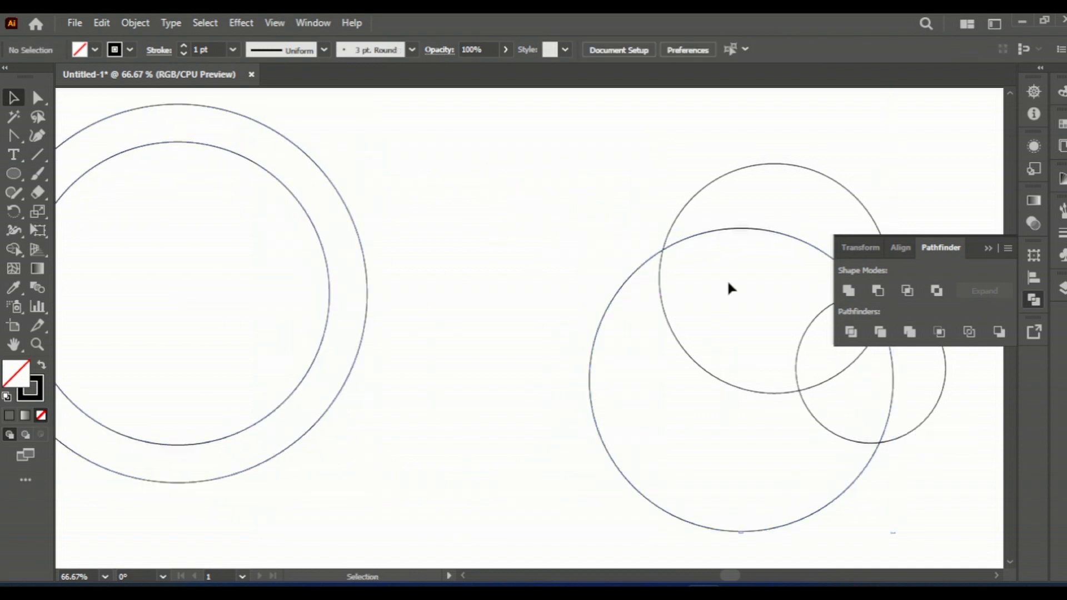
Align the separated disc and the third circle on their horizontal and vertical centres.
click(985, 248)
click(684, 206)
shift+click(665, 251)
click(677, 49)
click(742, 49)
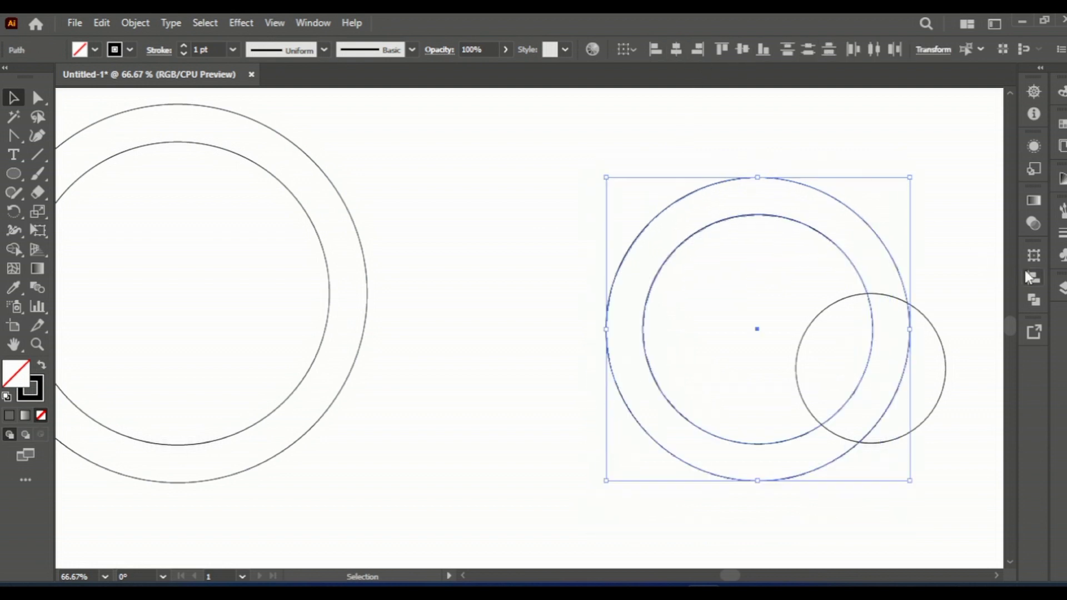
Divide the aligned disc and third circle with Pathfinder and ungroup the result.
click(1034, 300)
click(850, 332)
click(988, 248)
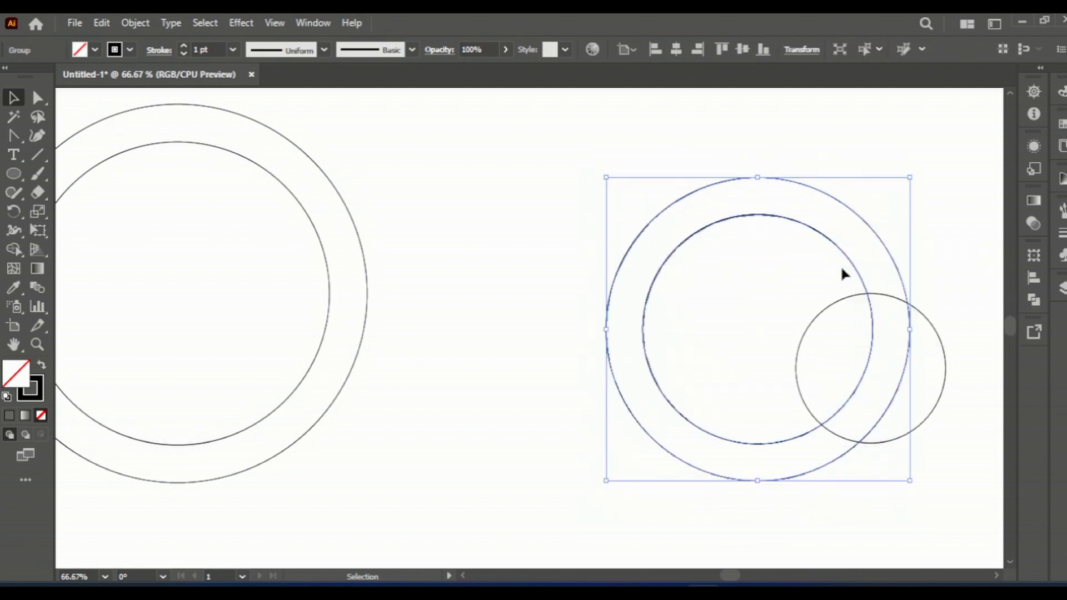
right_click(846, 274)
click(897, 435)
Pull the inner disc out of the second ring and centre it horizontally and vertically with the smallest circle.
click(862, 254)
drag(854, 267, 595, 247)
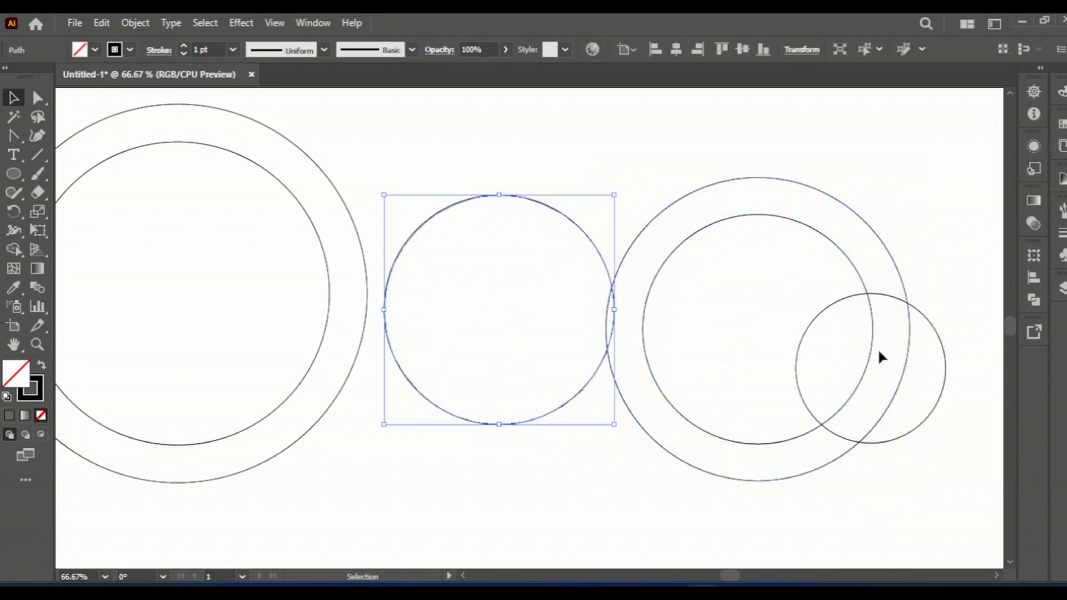
shift+click(947, 354)
click(676, 49)
click(742, 49)
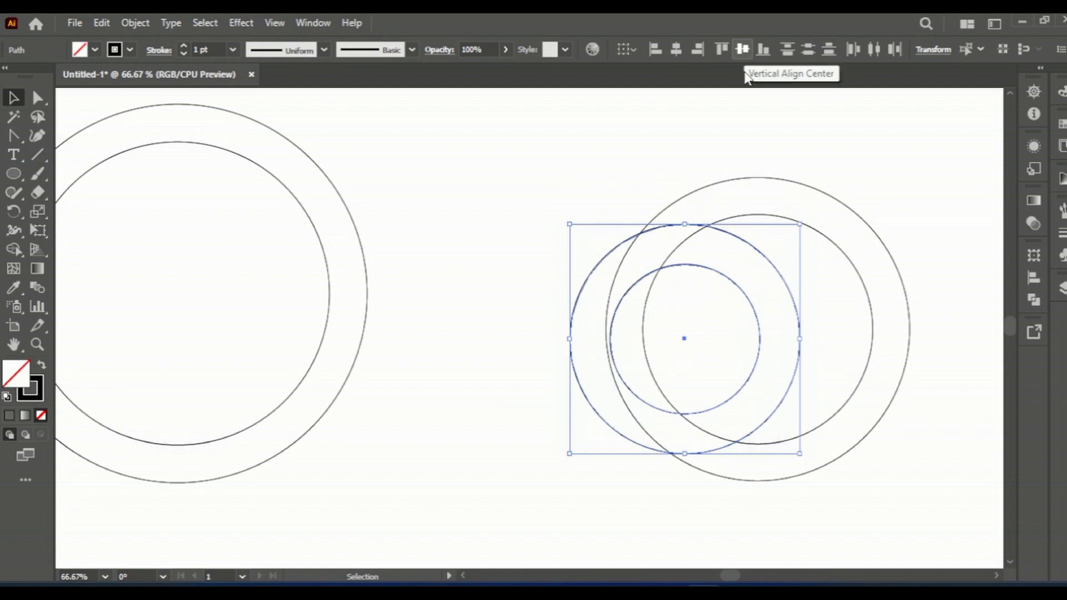
Divide the inner disc and the smallest circle with Pathfinder, ungroup the pieces, and deselect them.
click(1034, 300)
click(851, 332)
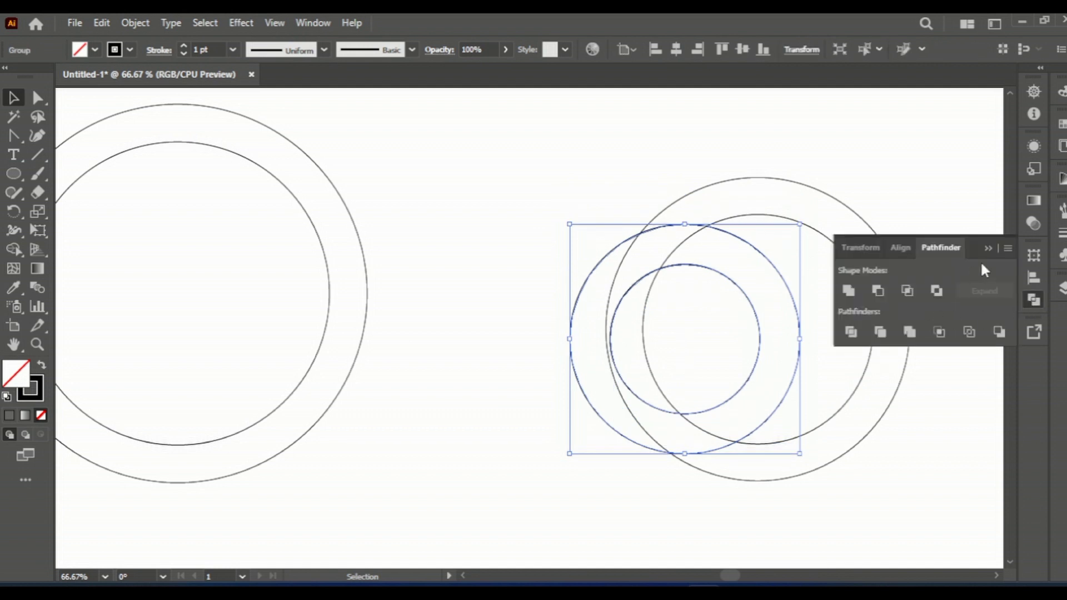
click(988, 248)
right_click(764, 332)
click(825, 438)
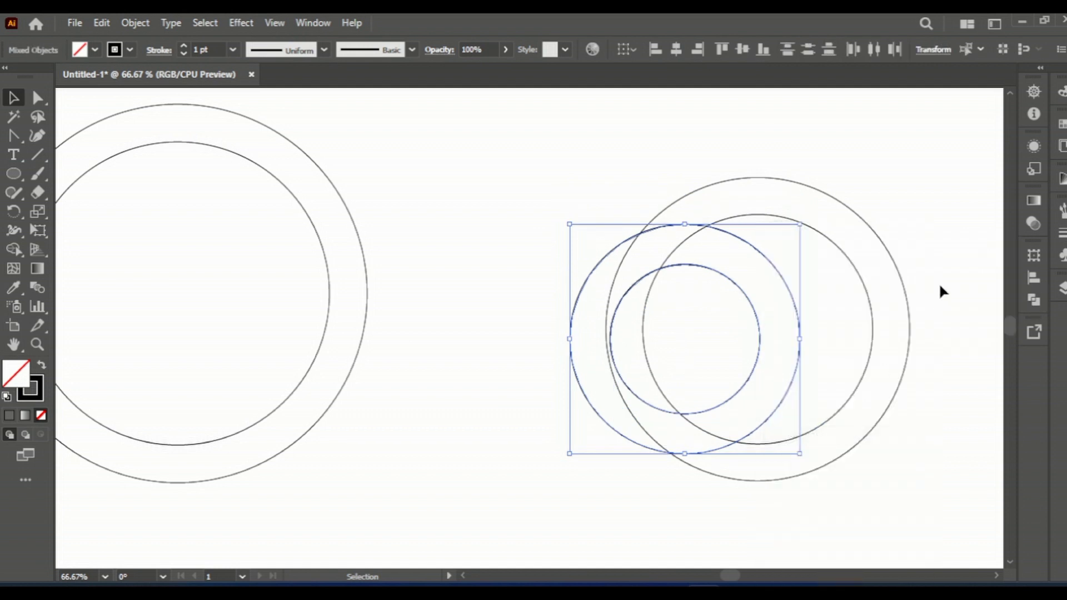
click(944, 290)
Align all the rings and the central disc on a common horizontal and vertical centre.
drag(346, 210, 806, 345)
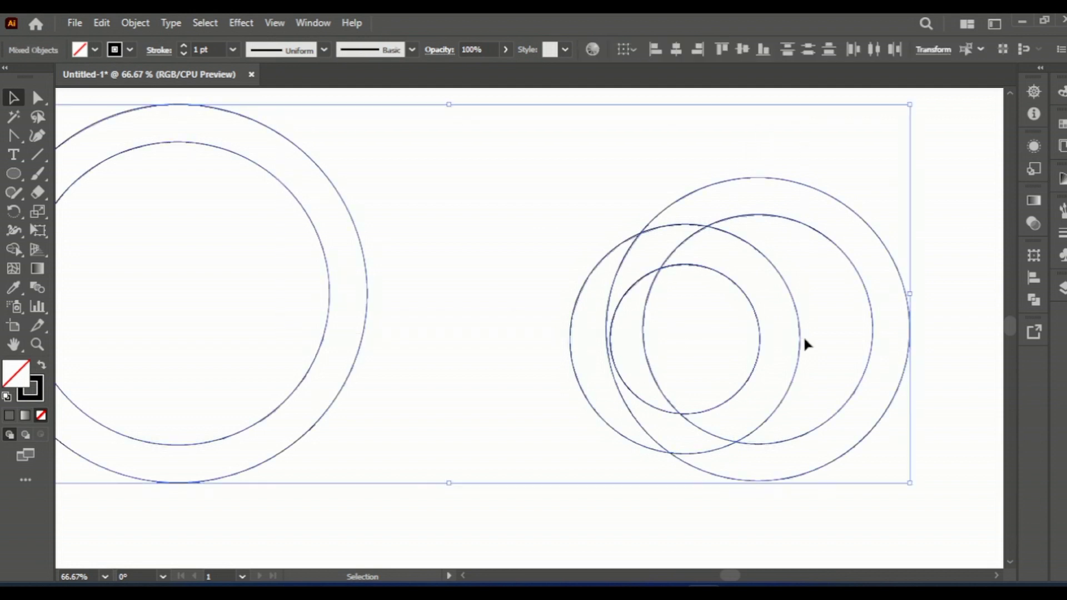
click(695, 51)
click(740, 52)
click(843, 270)
Apply a freeform gradient to the outermost ring and move its colour stop to the ring's upper-left part.
click(736, 225)
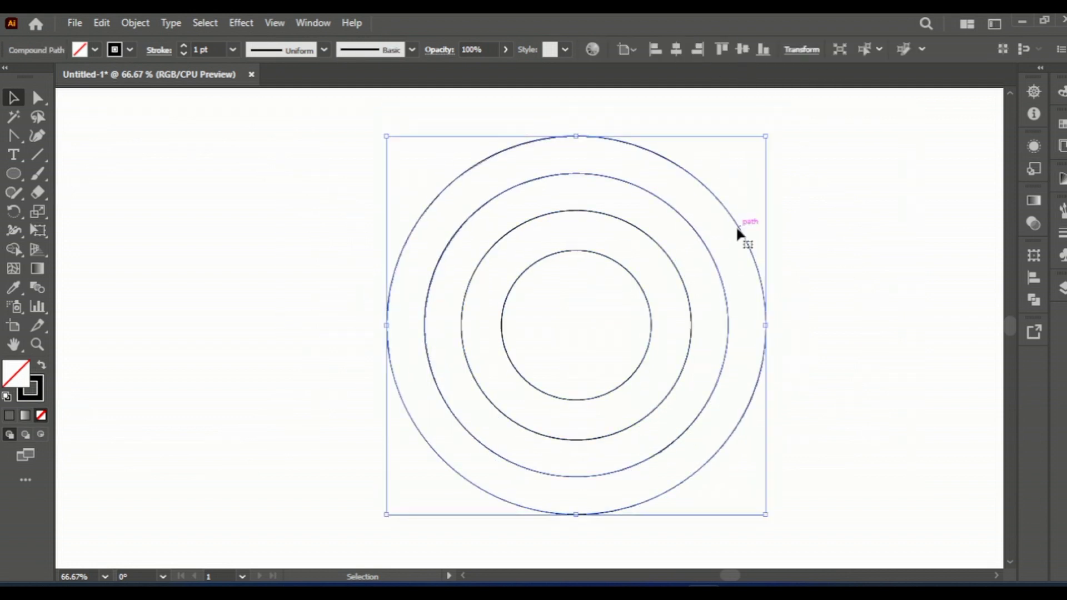
click(1032, 202)
click(953, 219)
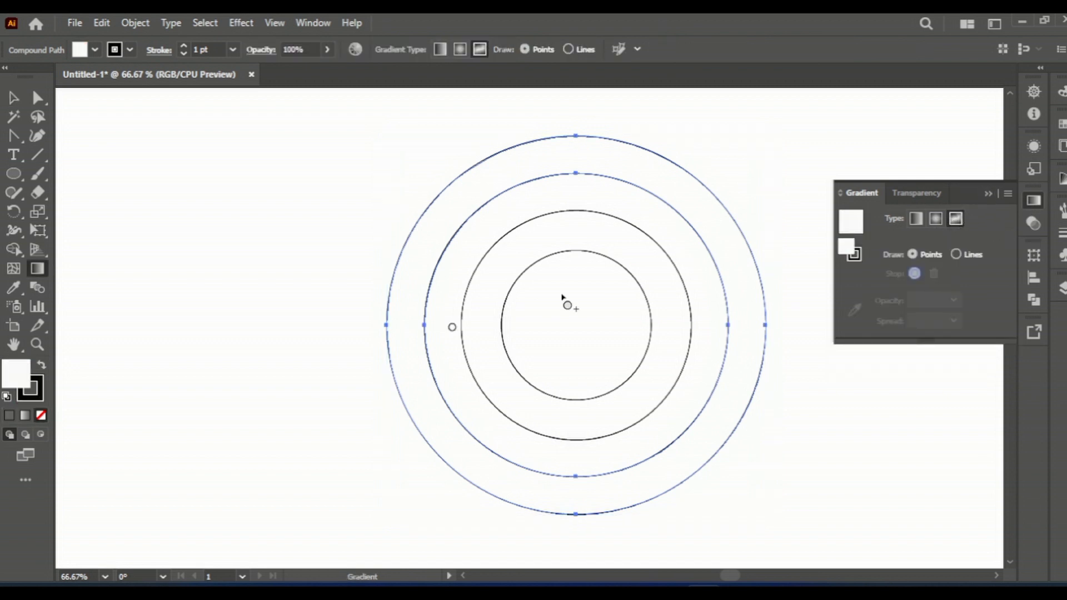
click(988, 193)
drag(452, 327, 473, 179)
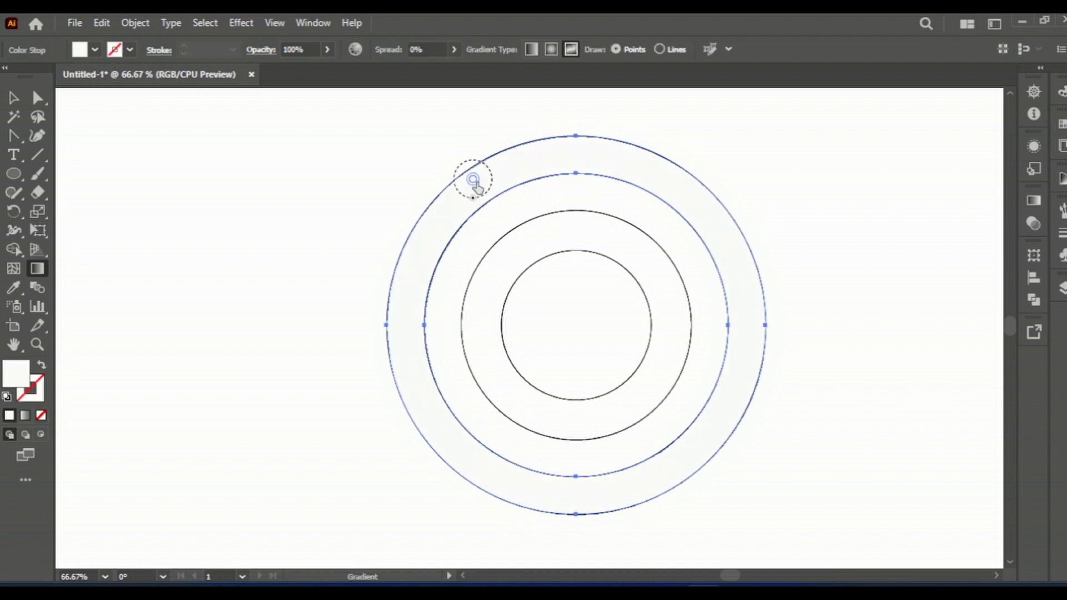
Set the outermost ring's upper-left colour stop to light grey.
double_click(473, 179)
click(380, 263)
click(391, 263)
click(403, 262)
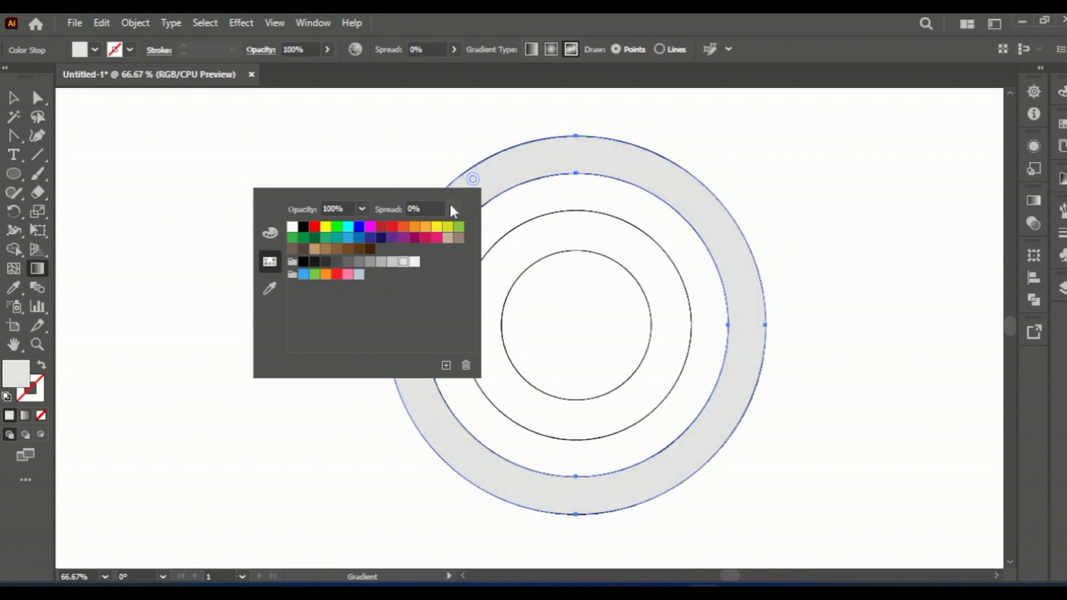
Add two dark red colour stops to the outermost ring, one on each side of the light grey stop.
click(591, 154)
double_click(591, 154)
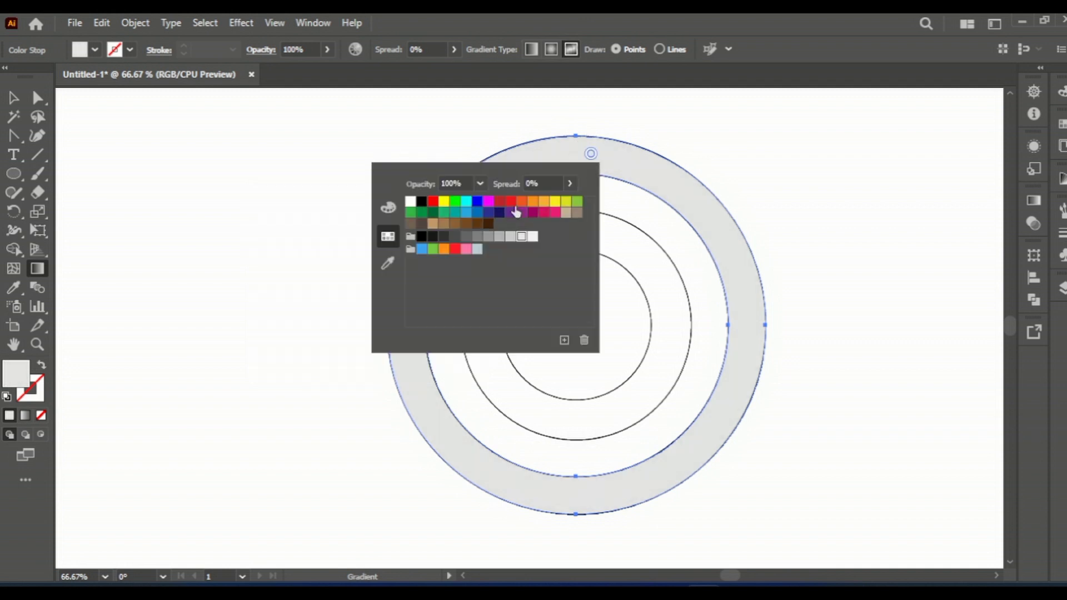
click(499, 203)
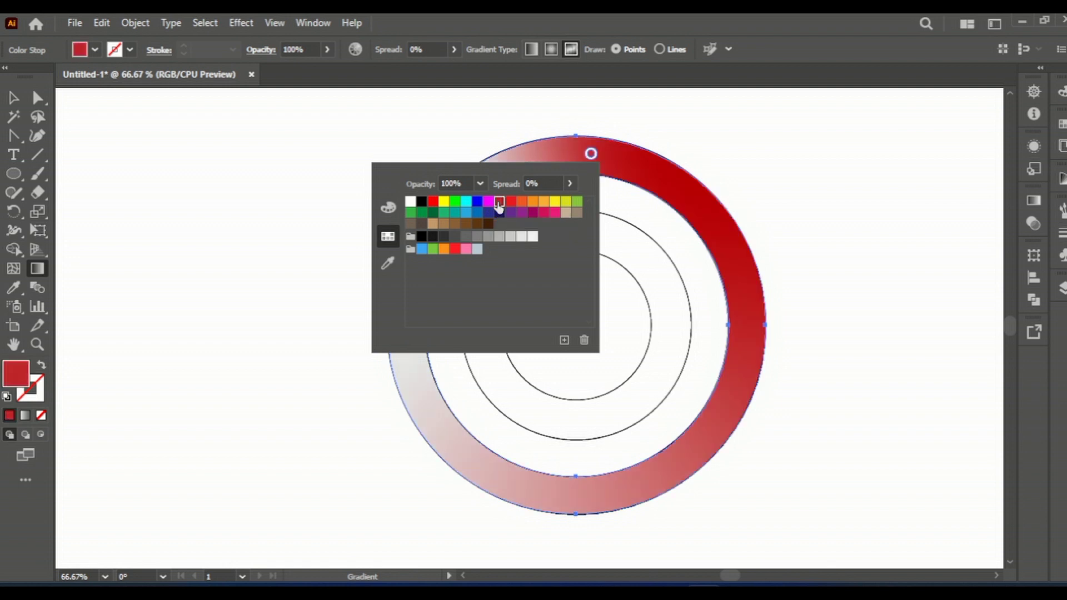
click(459, 159)
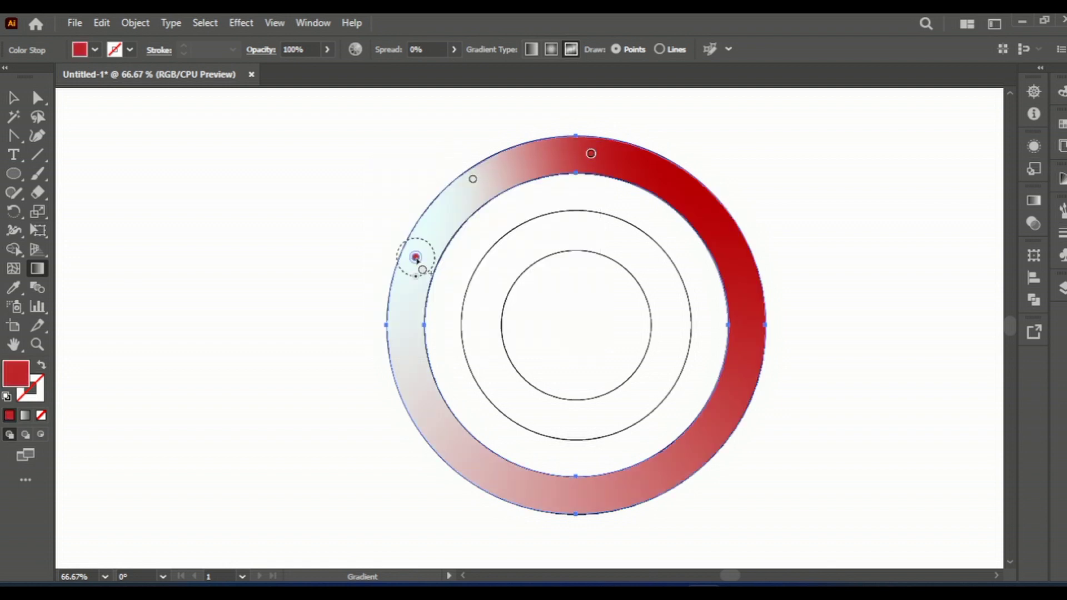
double_click(416, 257)
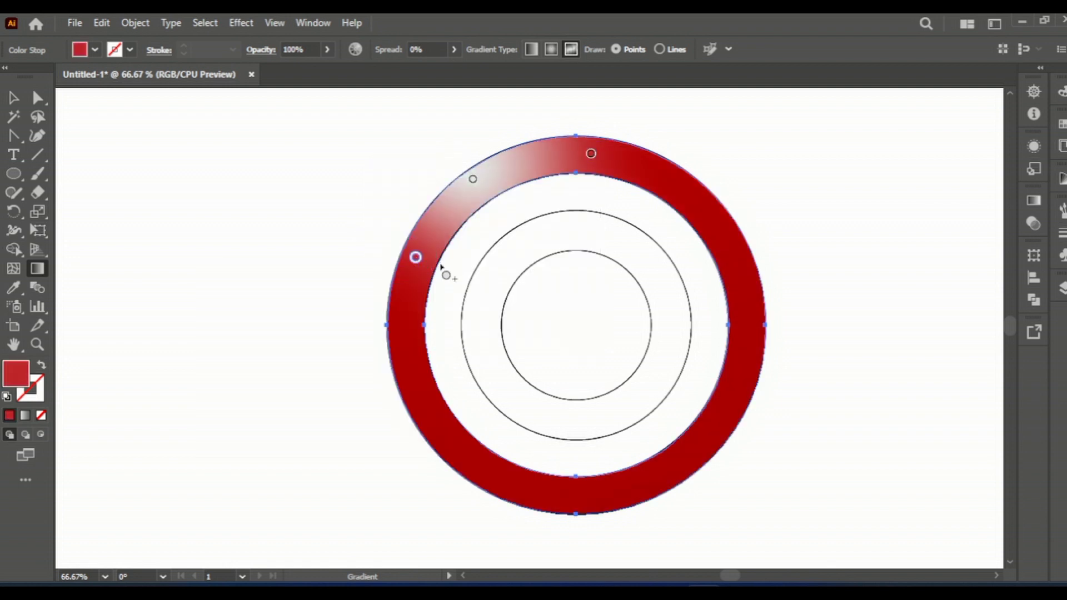
click(437, 282)
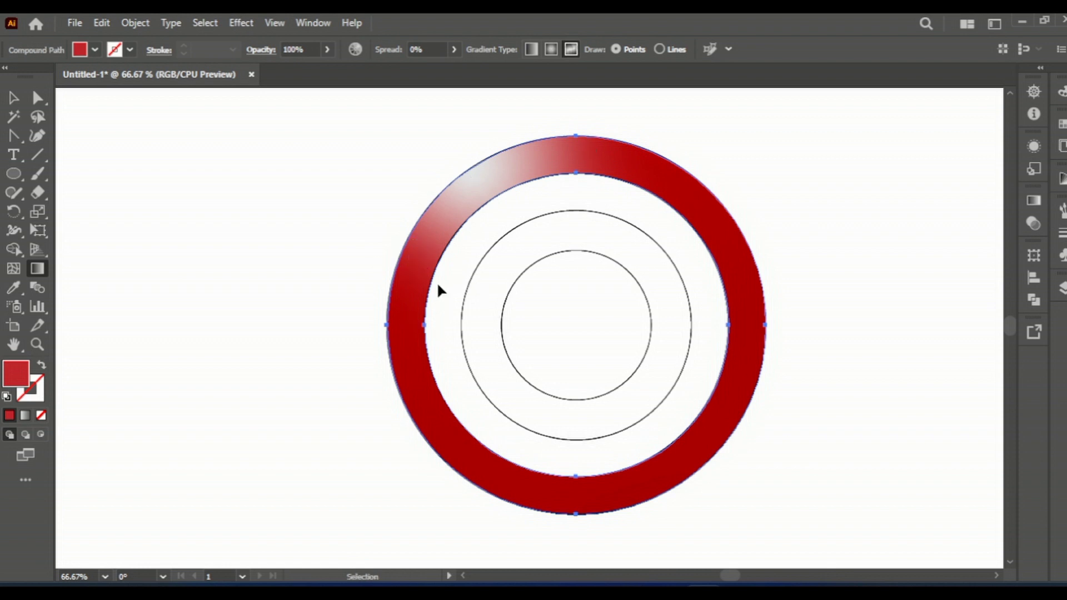
Apply a freeform gradient to the second ring, with its light grey colour stop at the ring's upper left.
click(13, 98)
click(221, 190)
click(455, 240)
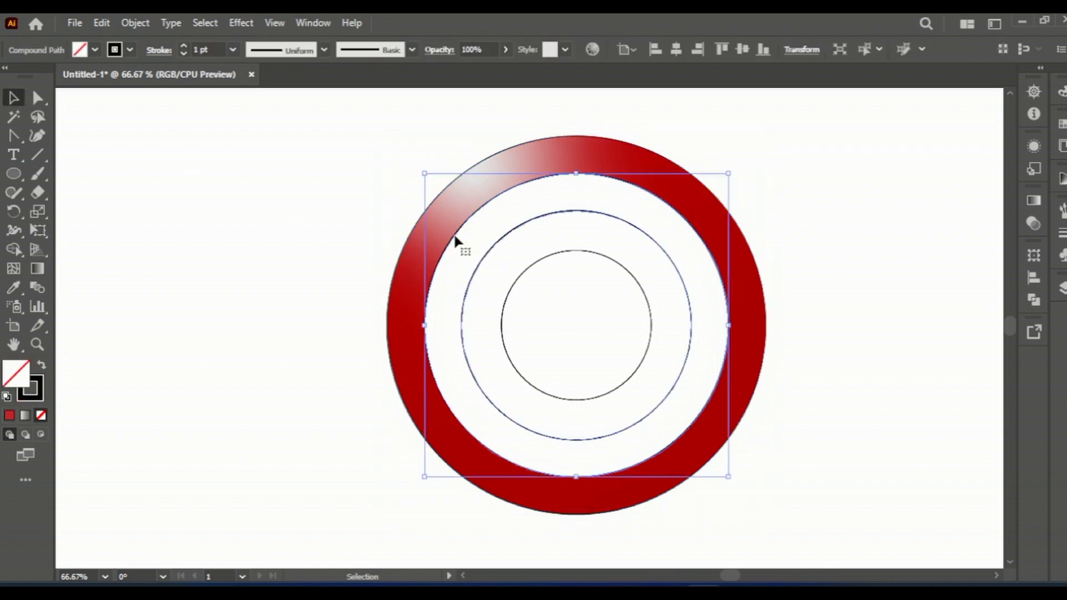
click(1033, 204)
click(956, 219)
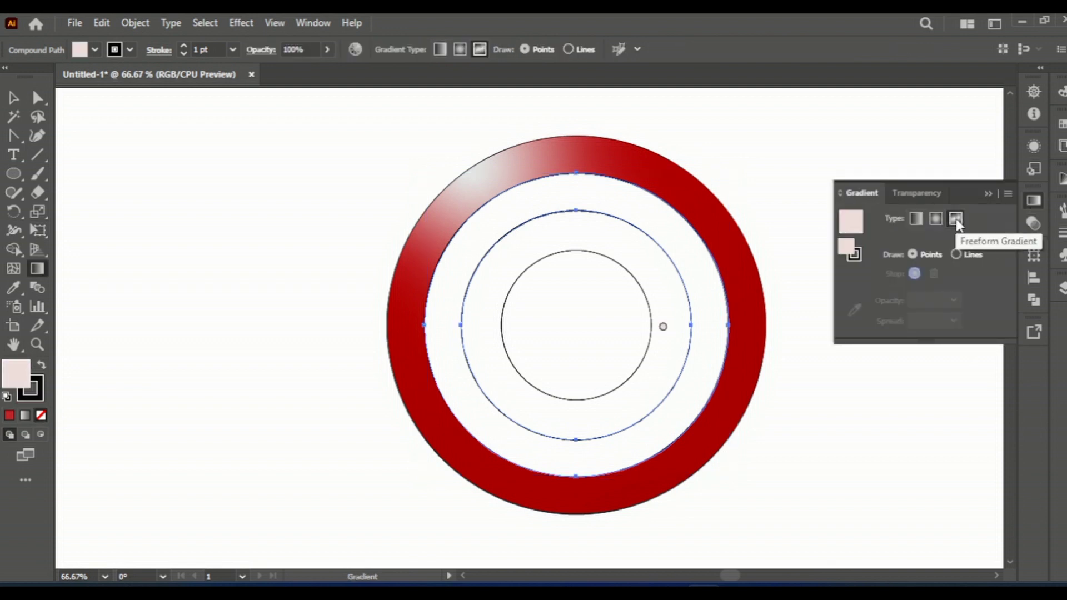
click(987, 193)
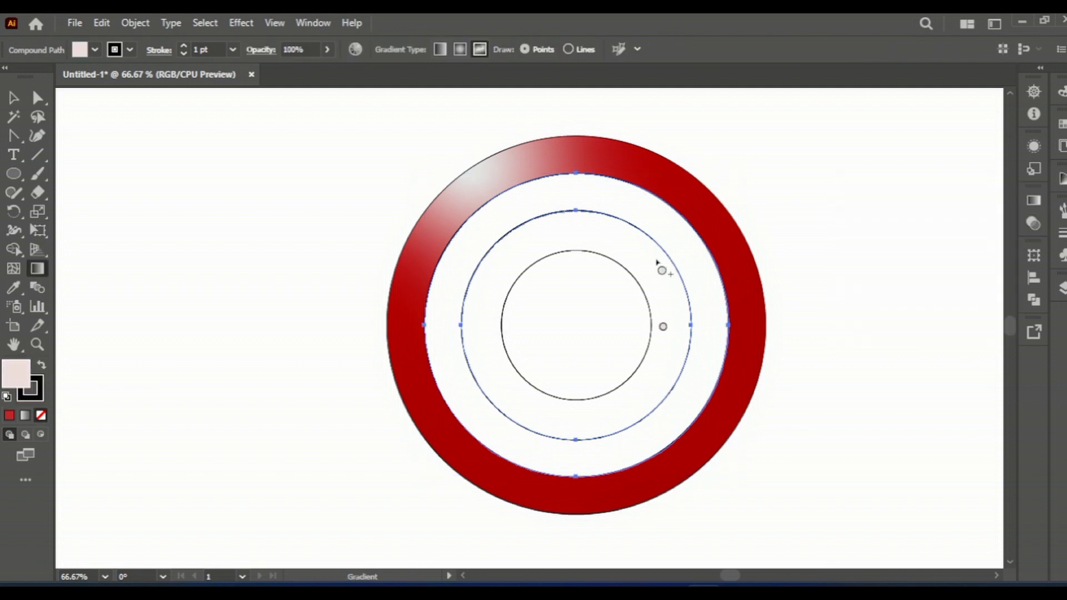
drag(663, 328, 501, 217)
double_click(500, 216)
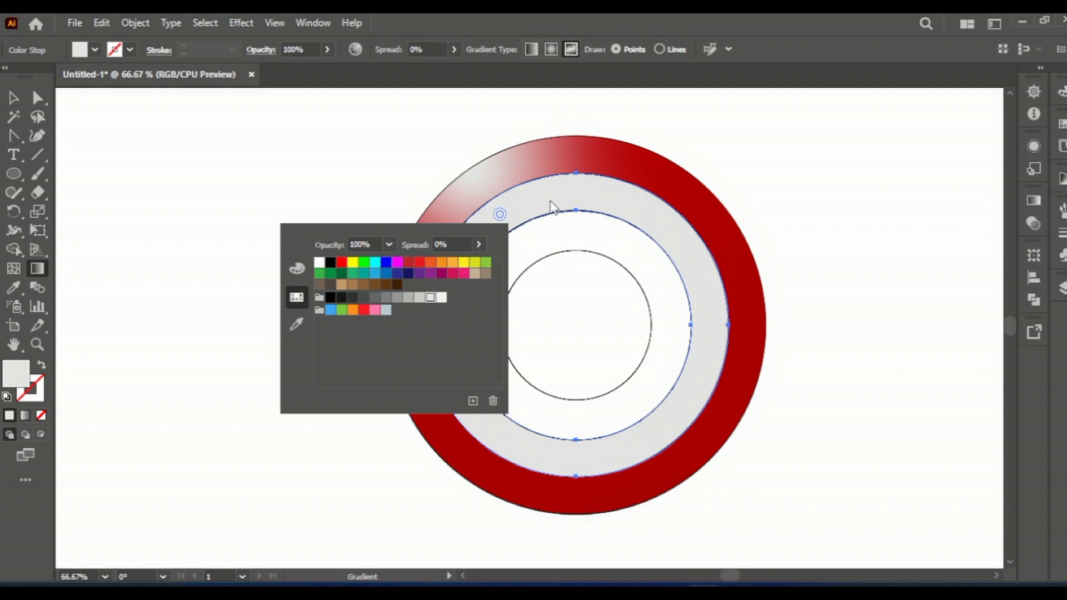
Add two mid-grey colour stops to the second ring, one on each side of the light grey stop.
click(566, 194)
double_click(567, 194)
click(464, 276)
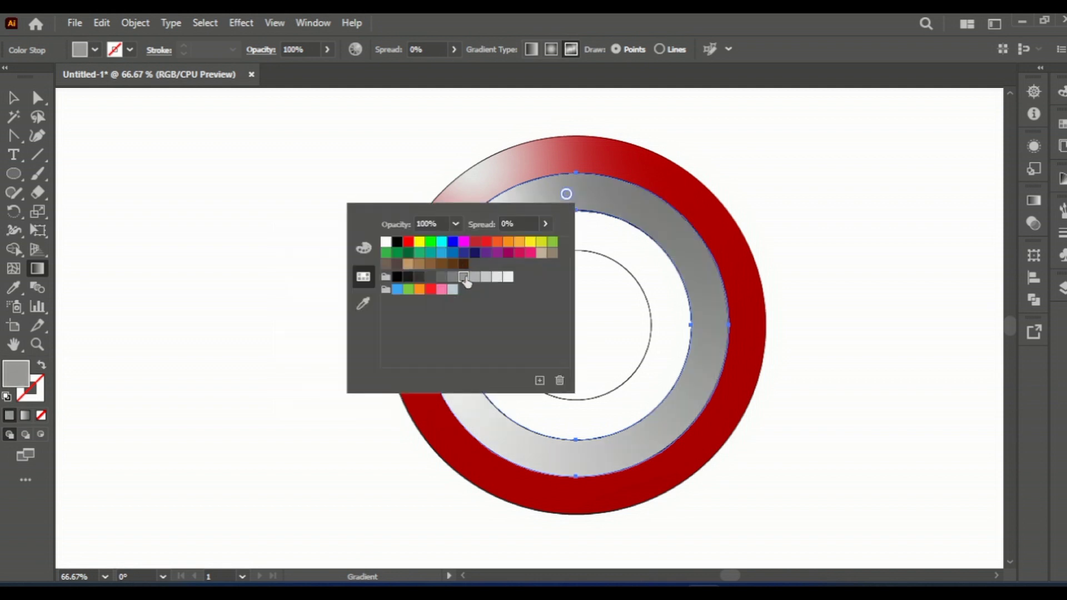
click(460, 254)
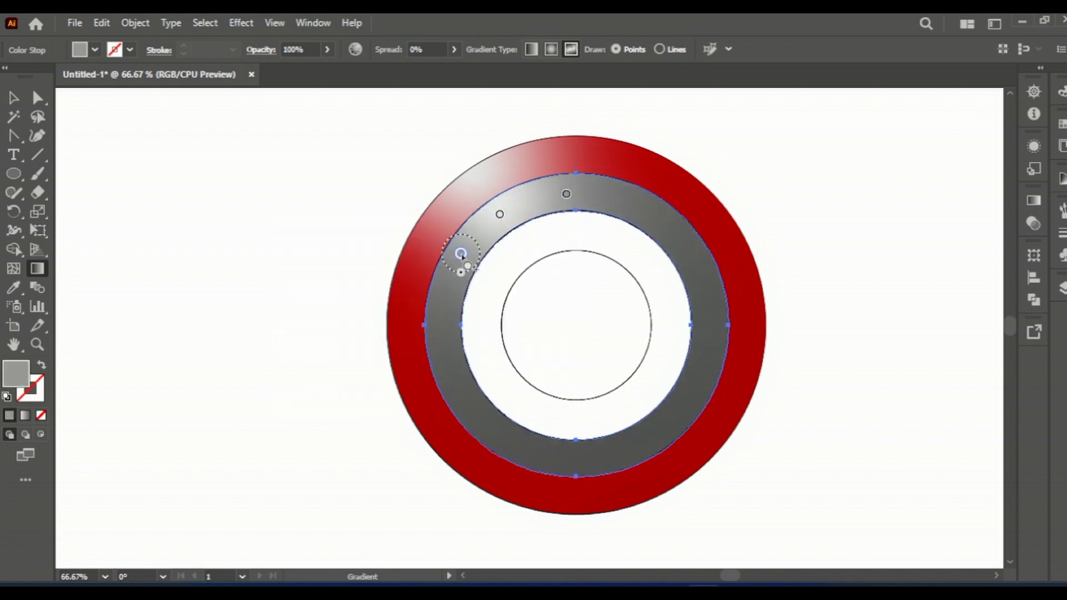
drag(461, 253, 456, 260)
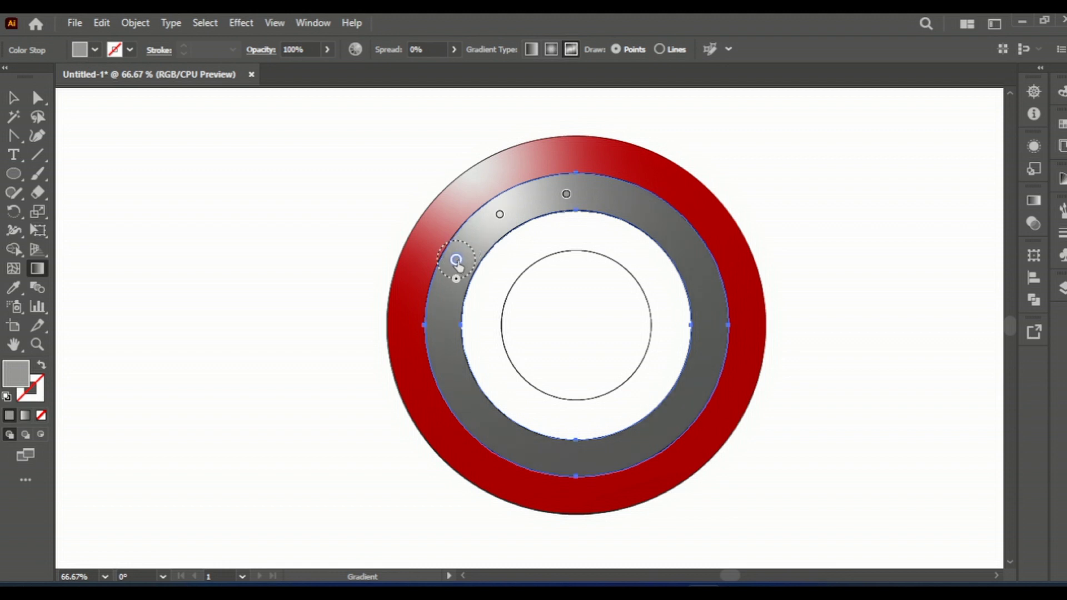
Change both darker colour stops of the second ring to a lighter grey.
double_click(456, 260)
click(370, 345)
click(566, 194)
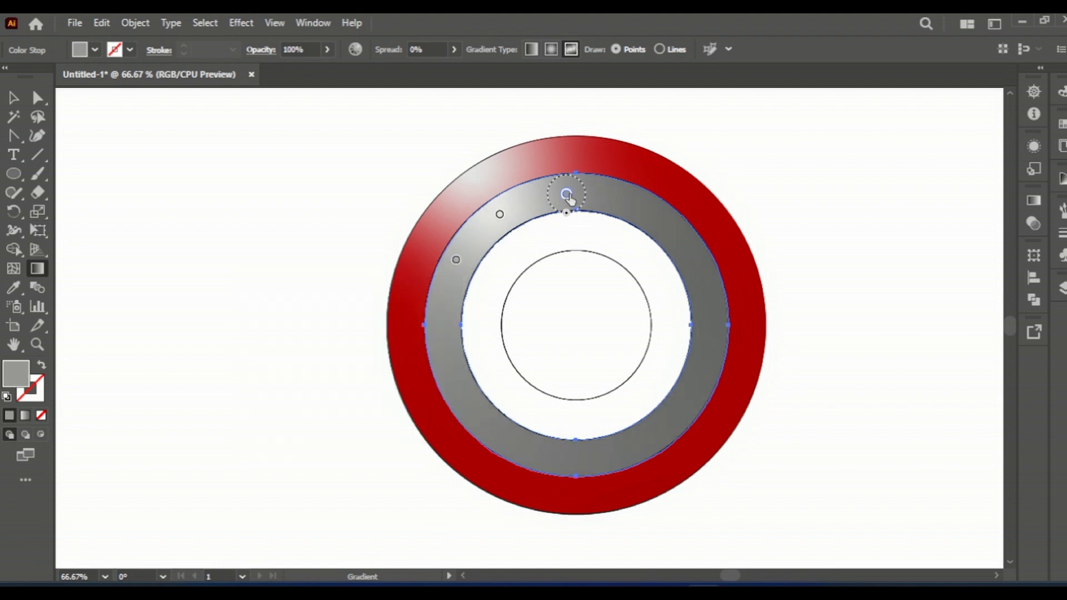
double_click(566, 194)
click(479, 278)
click(364, 174)
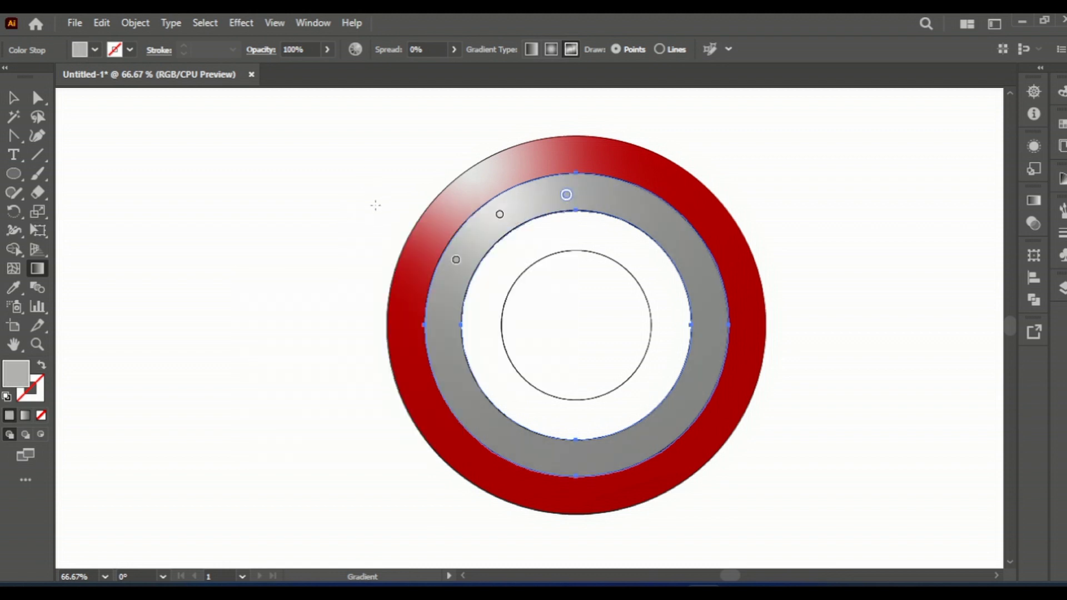
Copy the outermost ring's red freeform gradient onto the third ring with the Eyedropper tool.
click(13, 97)
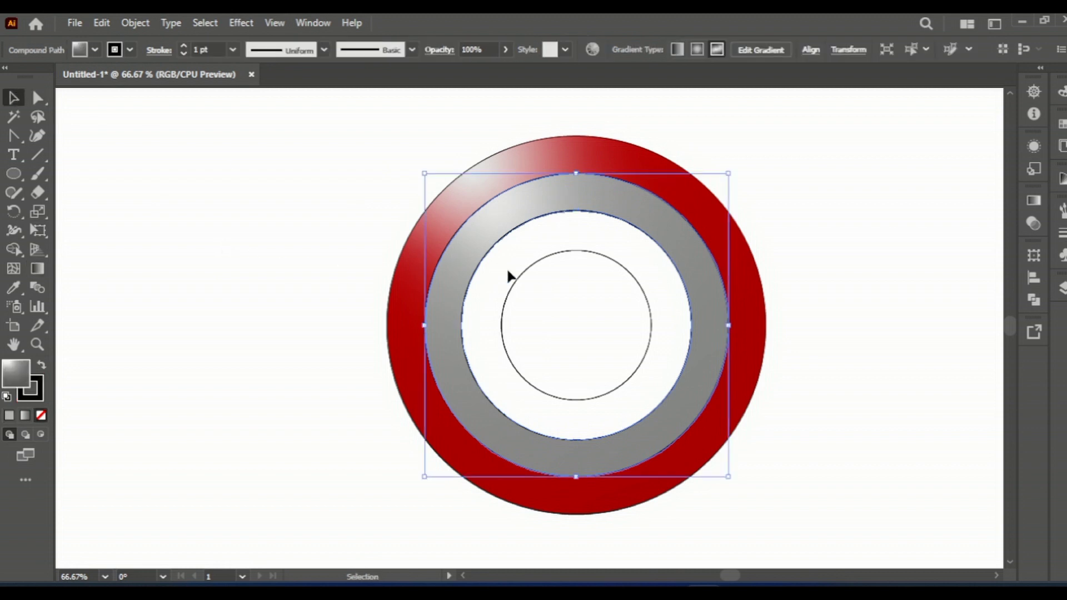
click(393, 262)
click(488, 264)
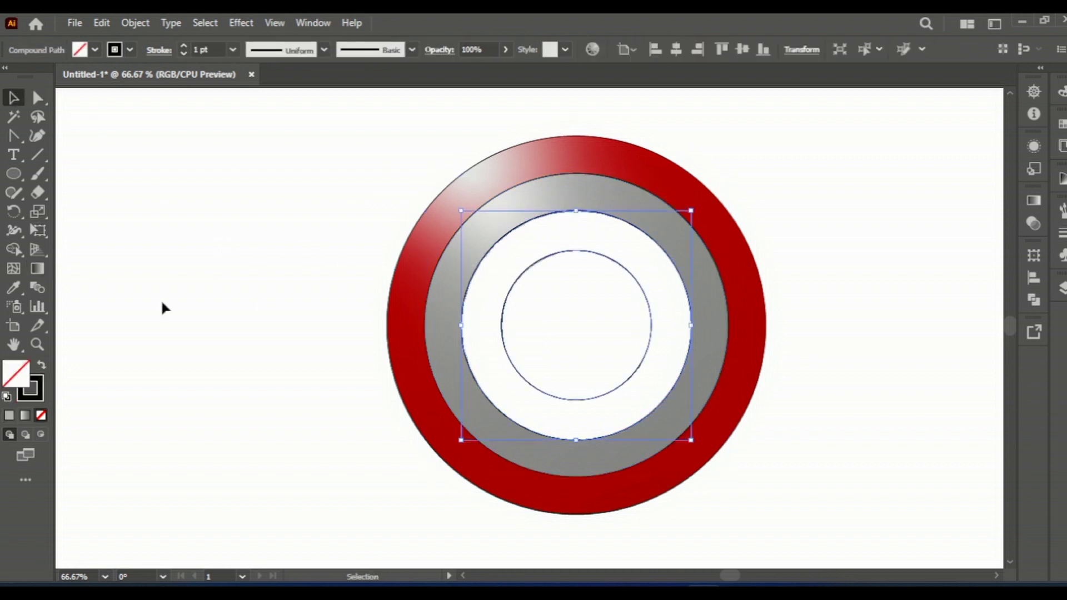
click(13, 287)
click(688, 179)
click(687, 179)
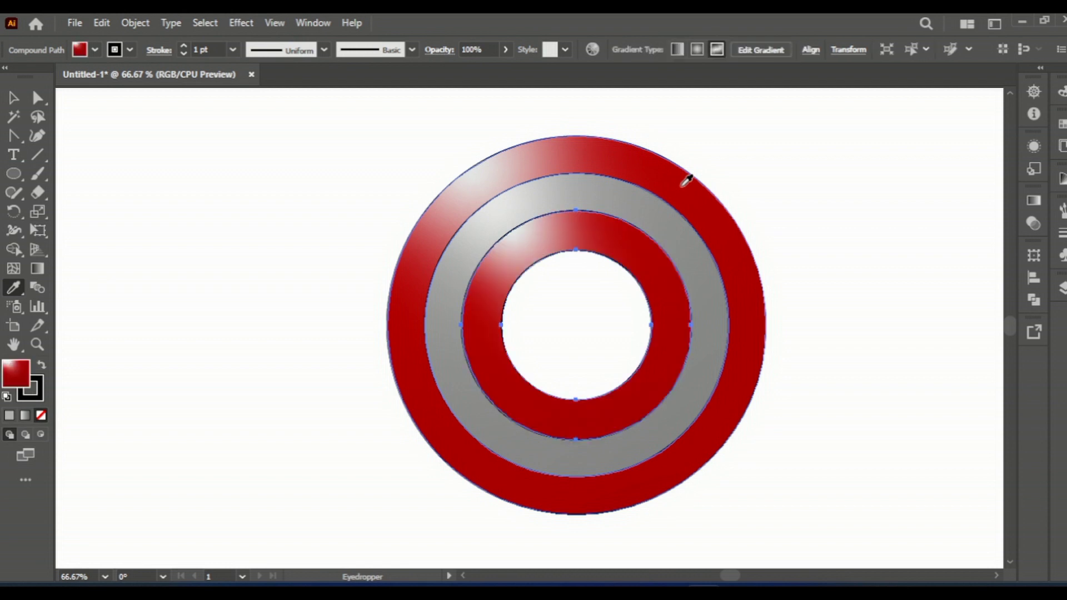
click(13, 98)
click(204, 224)
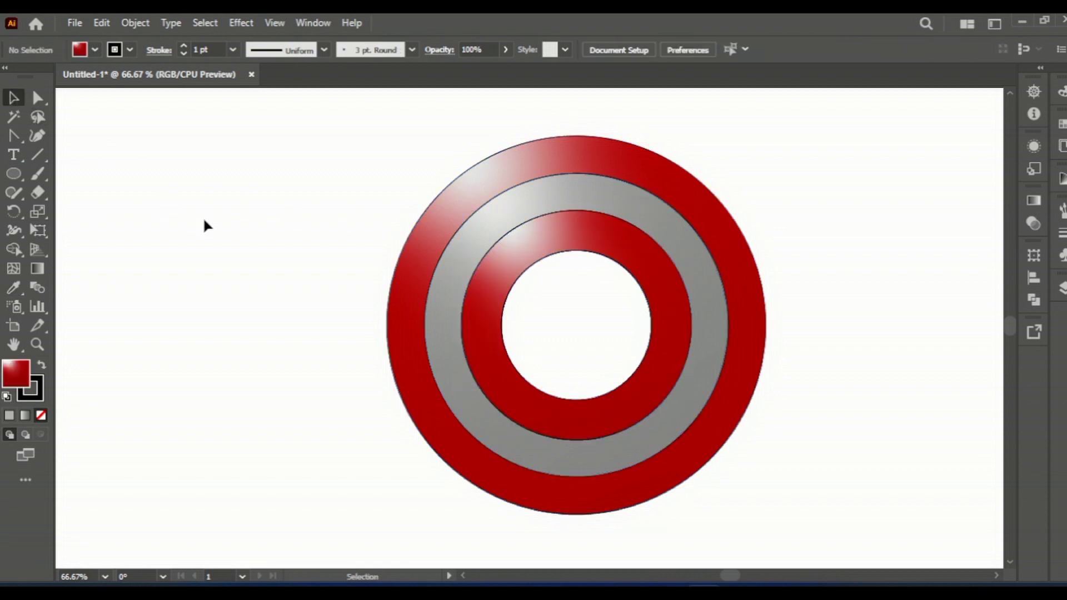
Apply a freeform gradient to the central circle and move its dark red colour stop to the circle's upper left.
click(577, 253)
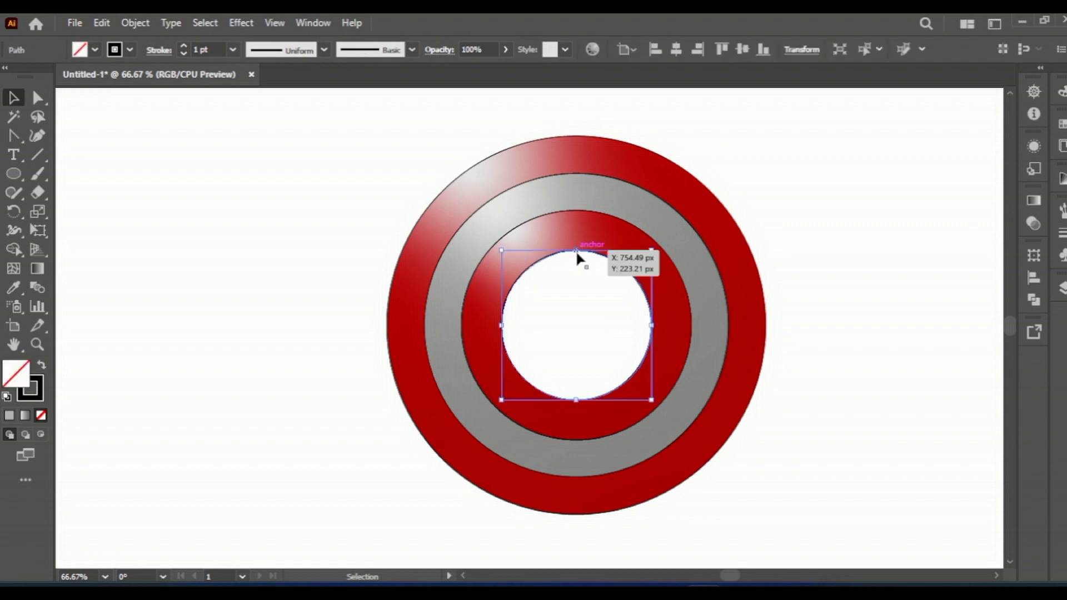
click(1035, 201)
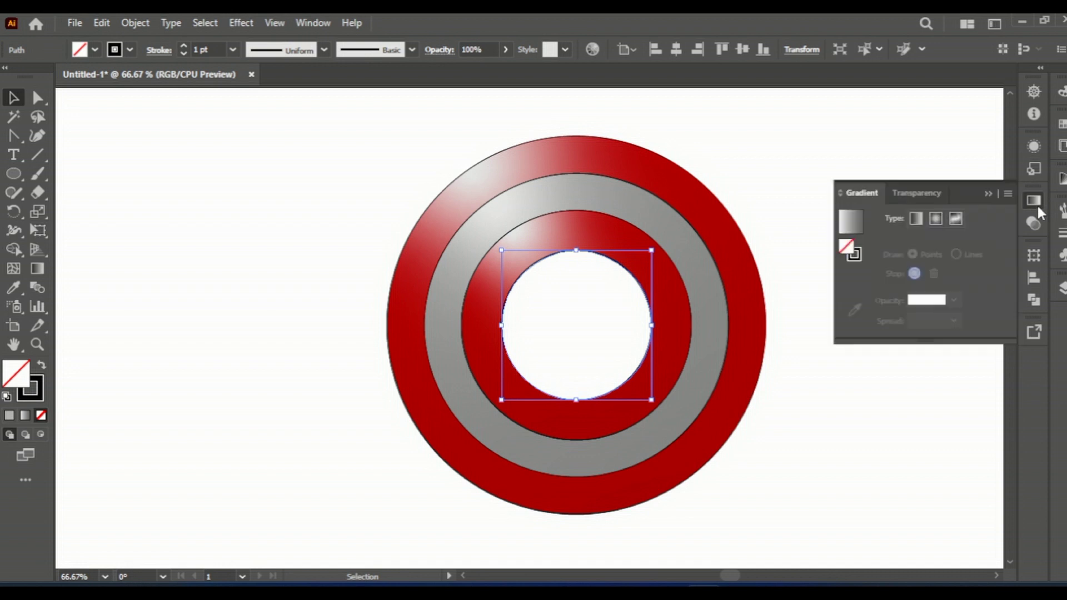
click(956, 220)
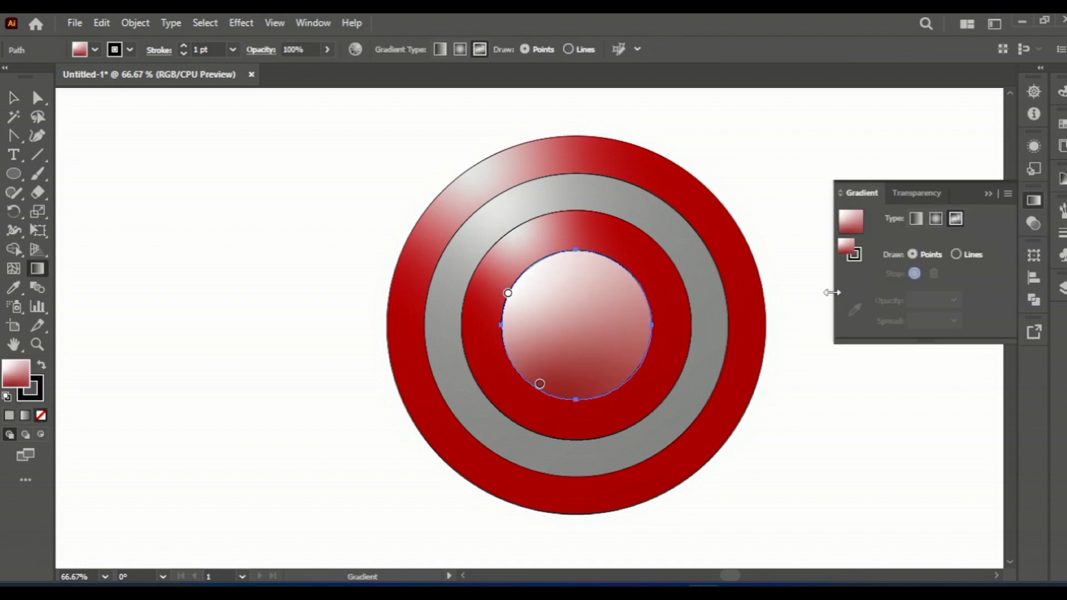
click(987, 194)
drag(539, 383, 543, 283)
click(543, 283)
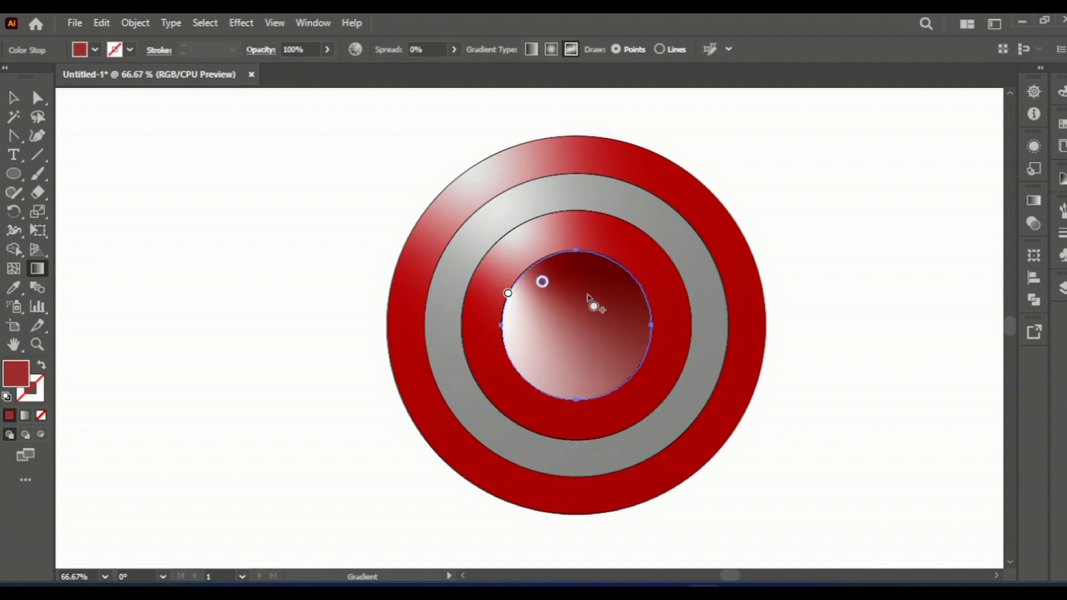
Add a dark blue colour stop to the central circle, at its upper right.
click(587, 275)
double_click(586, 274)
click(472, 325)
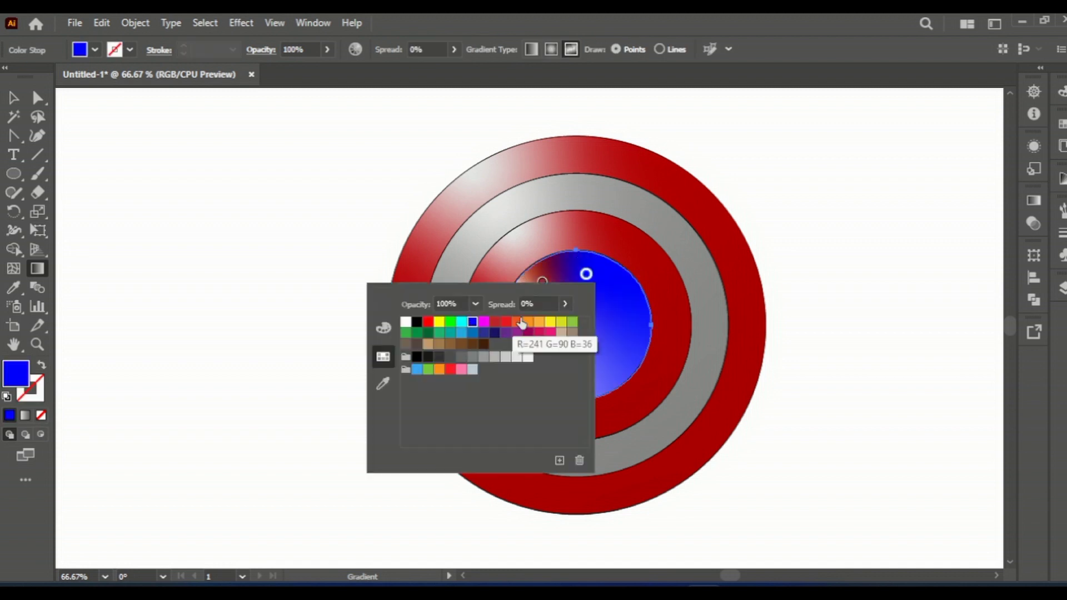
click(494, 333)
Change the dark red colour stop at the central circle's upper left to bright blue.
click(530, 303)
double_click(545, 284)
click(544, 284)
double_click(544, 284)
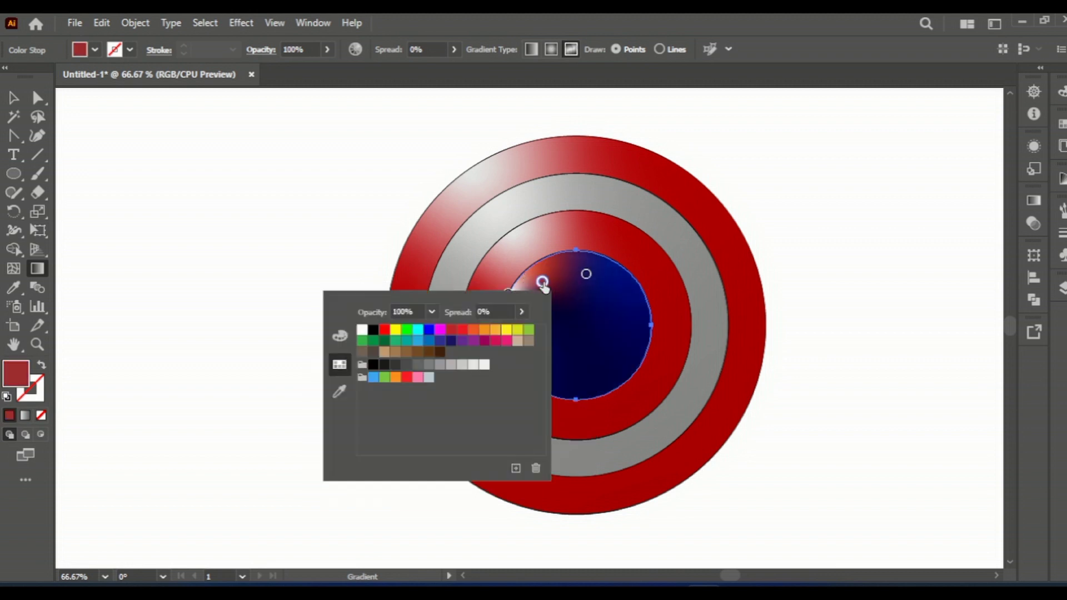
click(428, 331)
click(567, 328)
Place further colour stops at the central circle's left and lower right, colouring the lower-right one dark blue (R=27 G=20 B=100).
click(531, 302)
drag(531, 303, 590, 350)
click(508, 295)
double_click(590, 350)
click(500, 408)
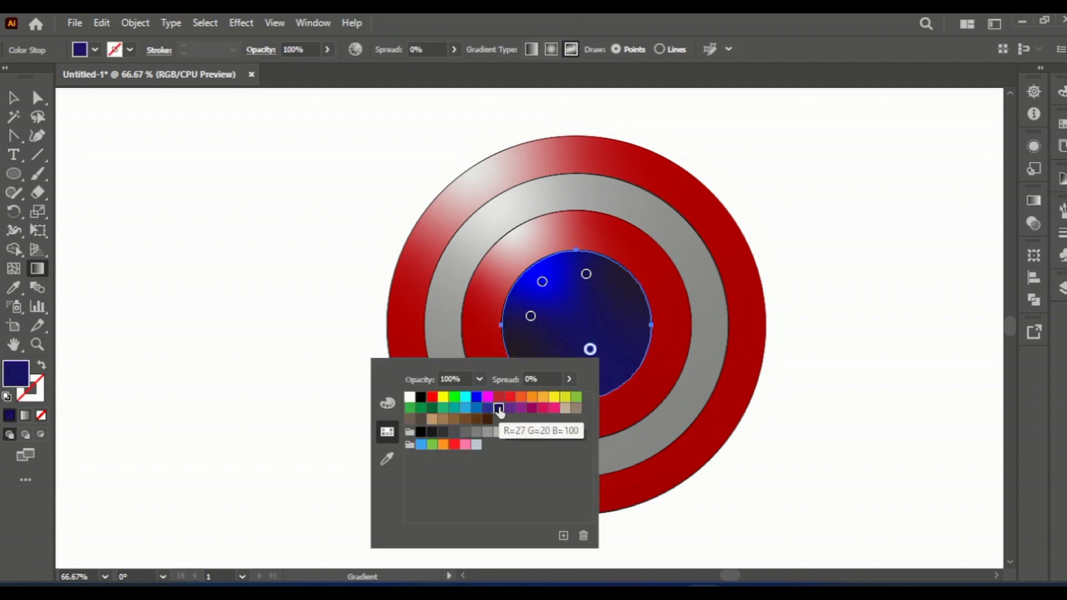
click(187, 211)
key(v)
click(207, 186)
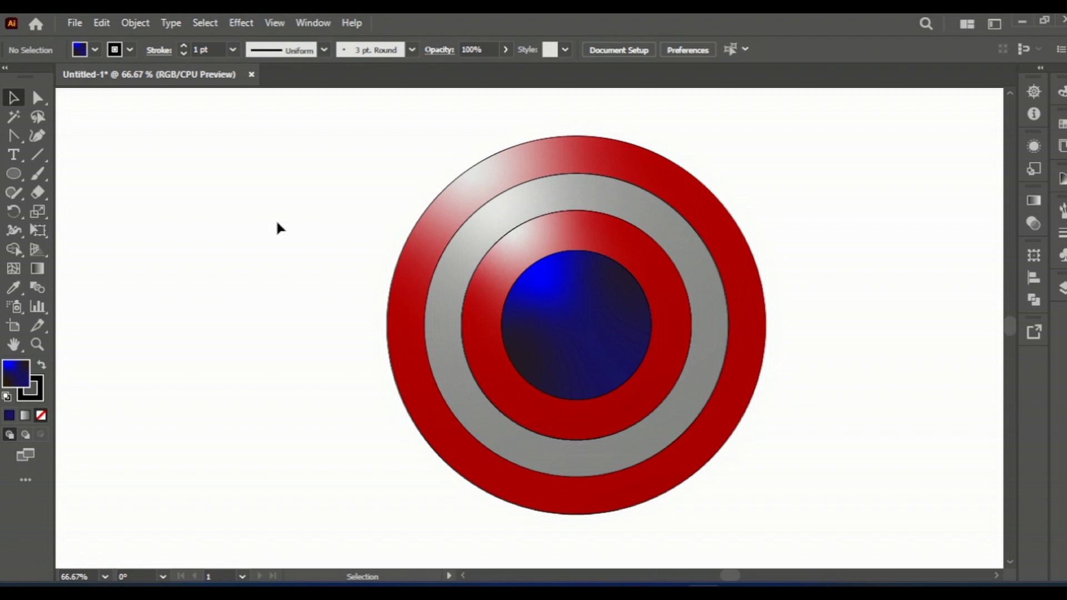
Remove the stroke from all three rings and the central circle.
drag(341, 126, 714, 442)
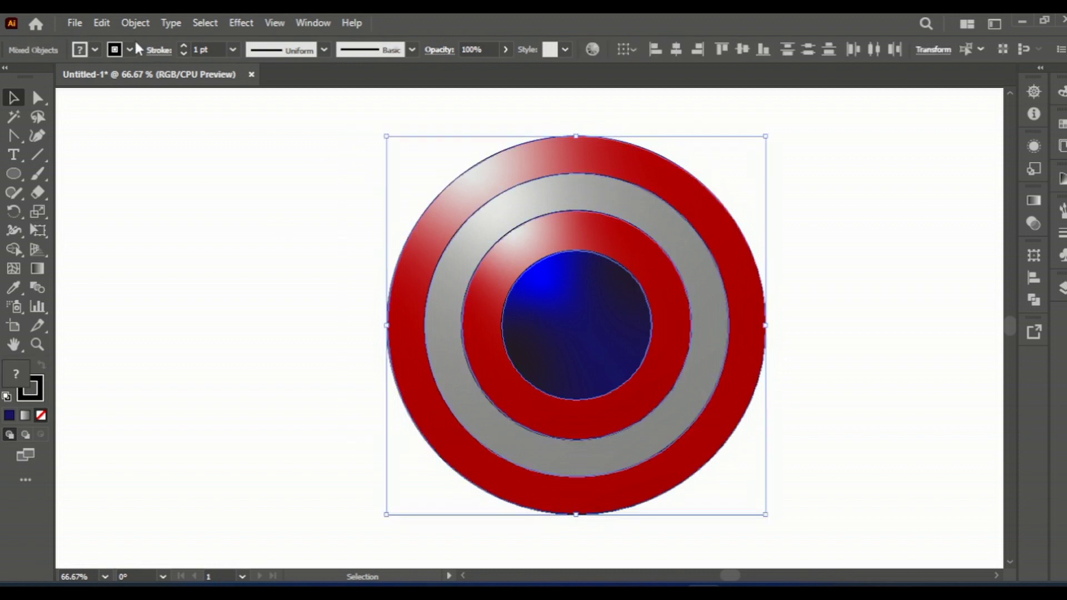
click(80, 50)
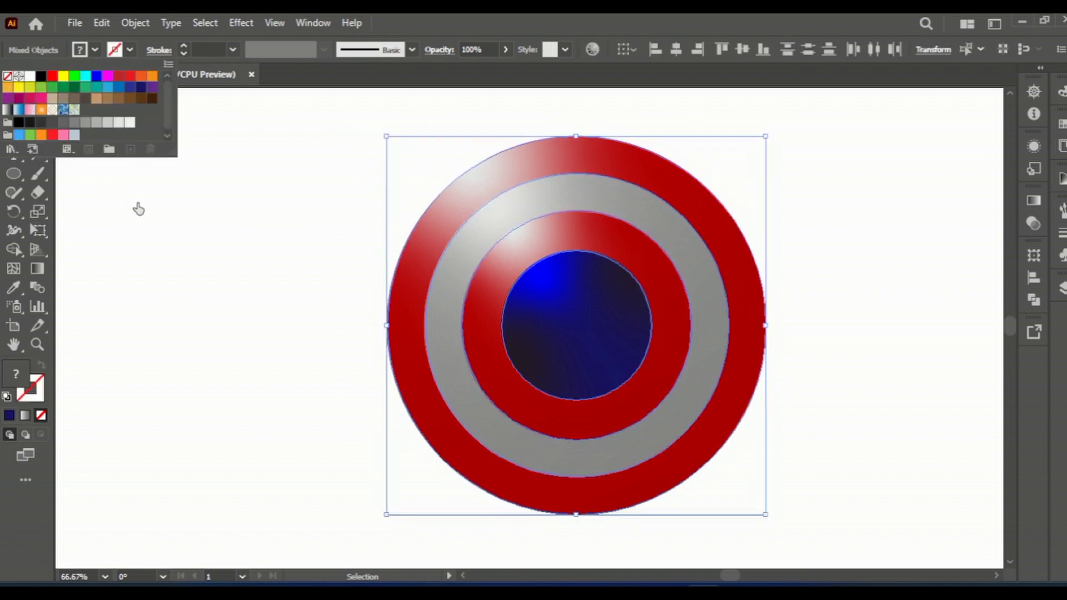
click(138, 209)
click(172, 172)
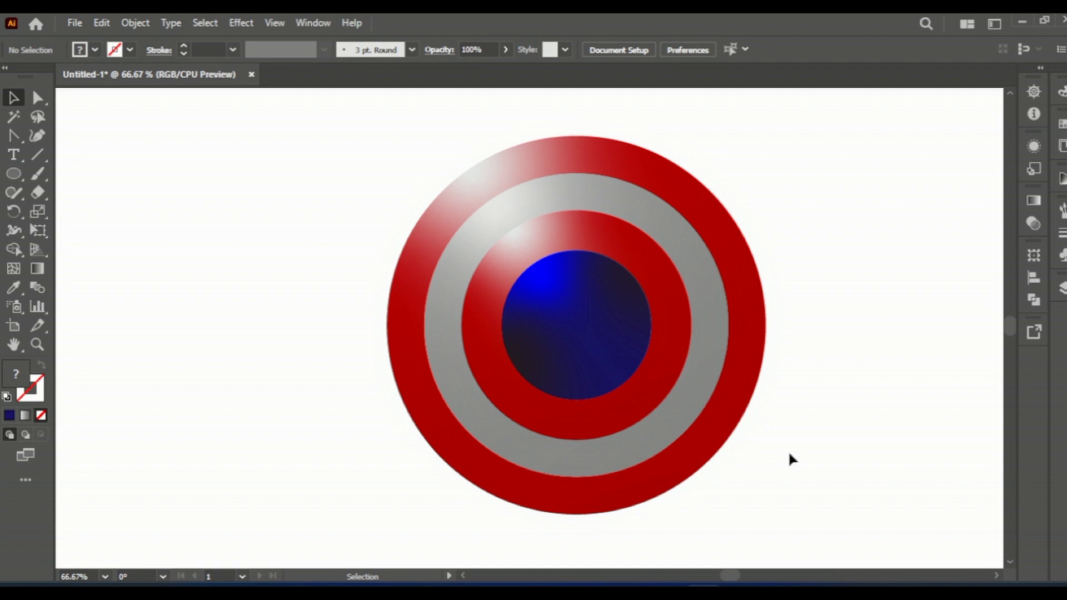
Change the second ring's uppermost colour stop to the next lighter grey swatch.
click(745, 283)
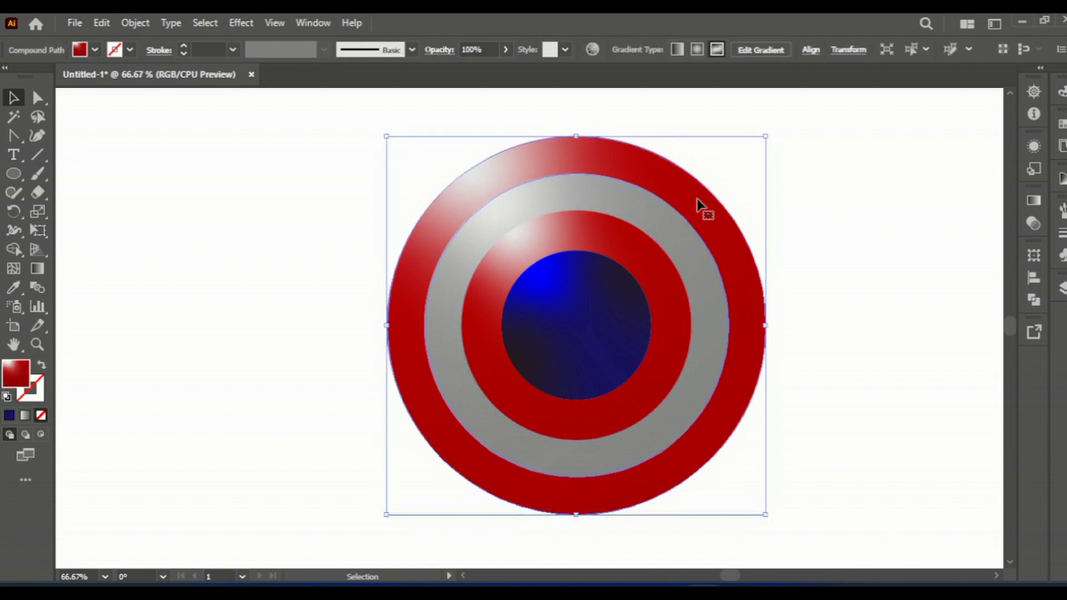
click(794, 302)
click(757, 298)
click(496, 204)
key(g)
double_click(567, 195)
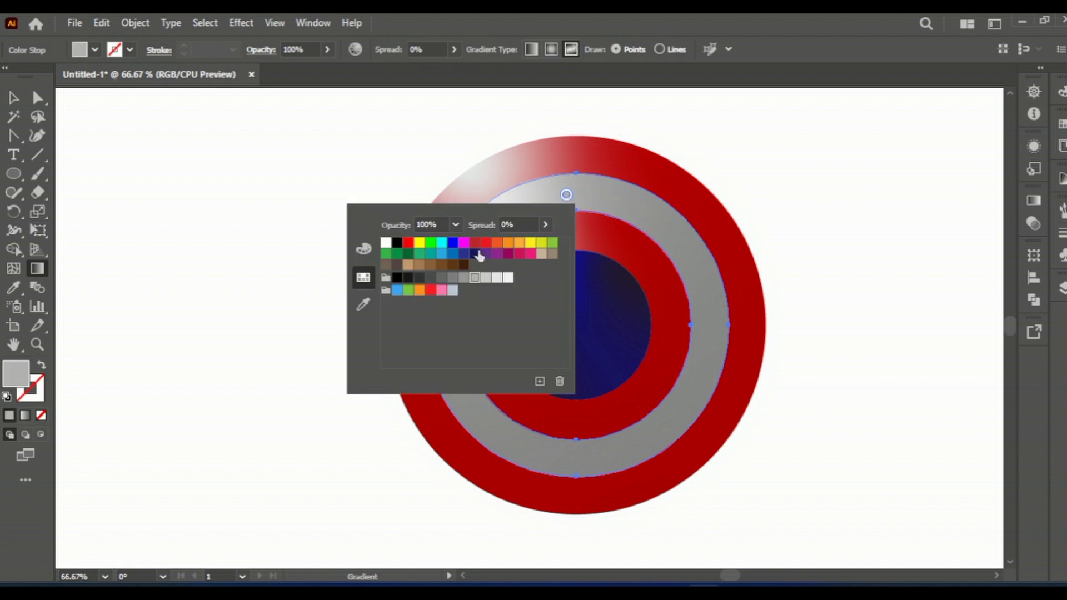
click(486, 279)
key(Escape)
Change the colour stop at the second ring's left side to a lighter grey, then deselect the ring.
click(455, 260)
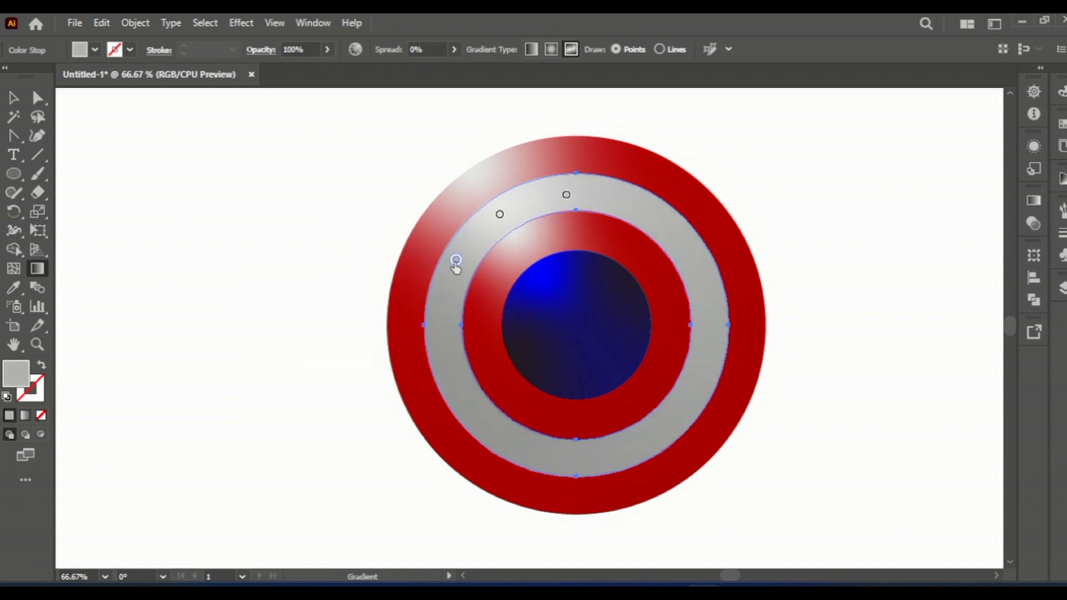
double_click(456, 262)
click(373, 345)
key(Escape)
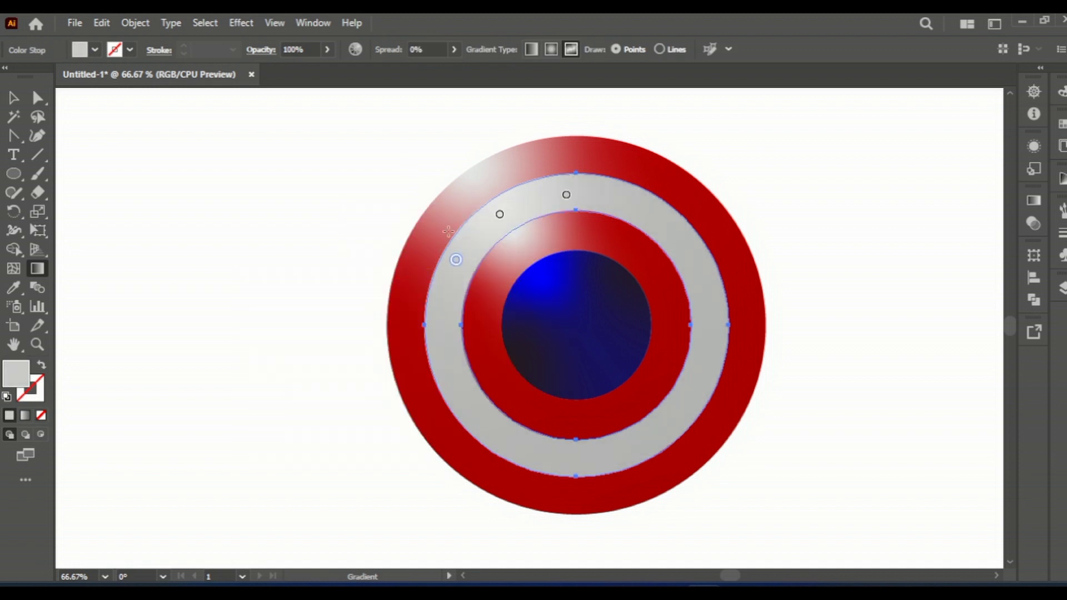
key(v)
click(245, 198)
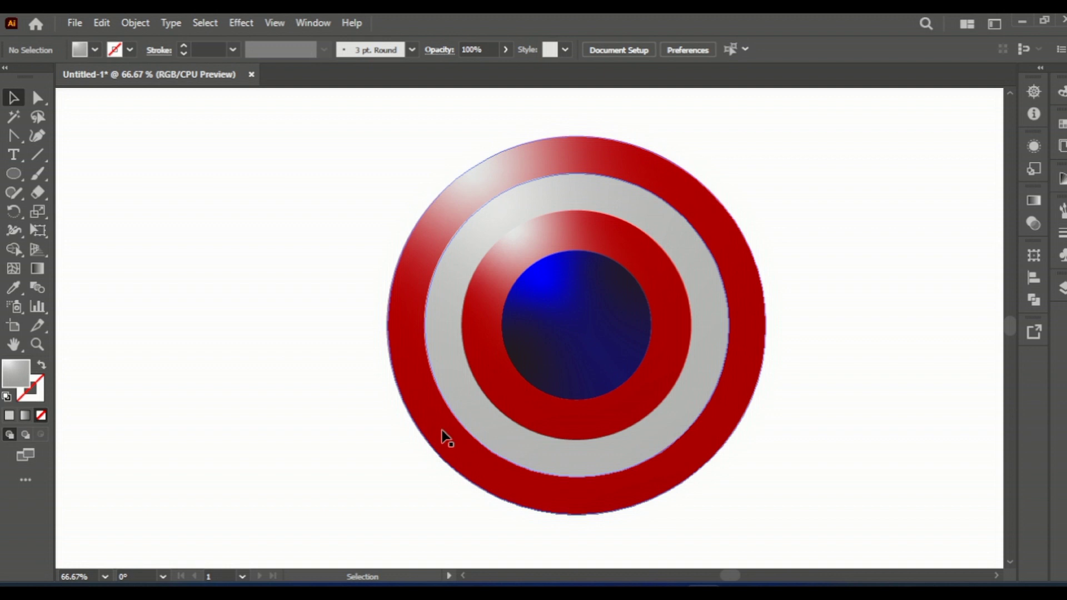
Draw a five-pointed star on the empty canvas left of the emblem and enlarge it.
drag(14, 173, 72, 248)
drag(133, 193, 223, 270)
key(Up)
key(Up)
key(v)
drag(176, 242, 247, 321)
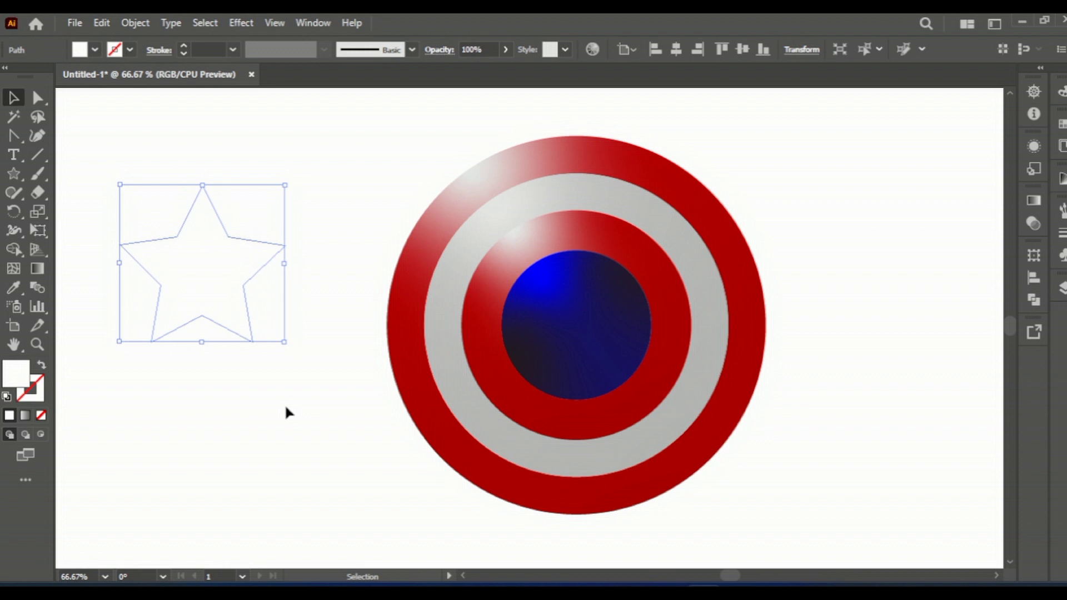
drag(287, 185, 381, 147)
drag(275, 233, 303, 234)
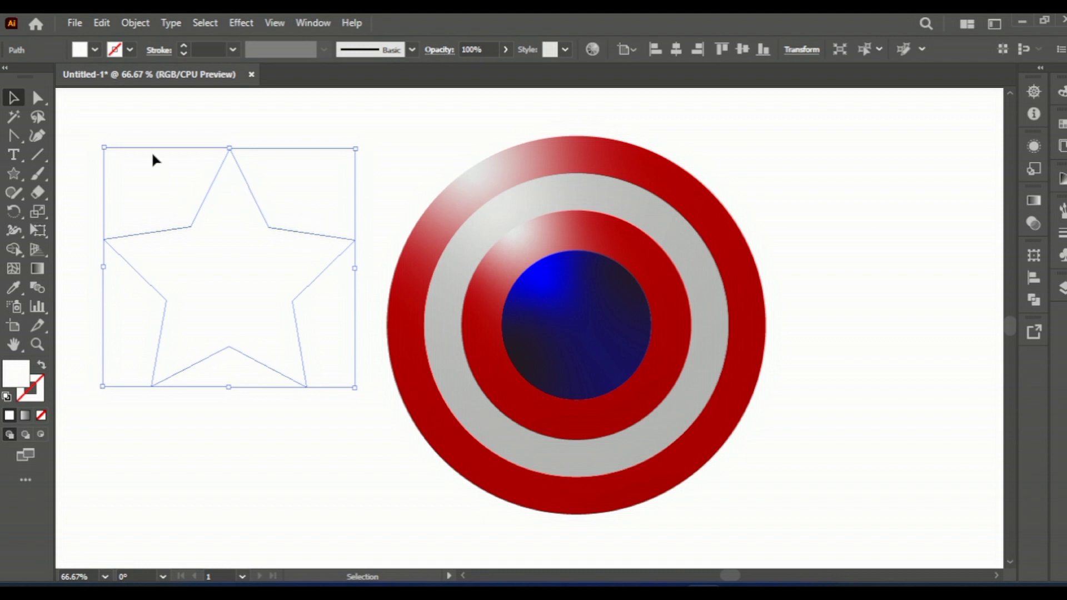
Give the star a black 1 pt stroke and no fill.
click(166, 136)
click(186, 231)
click(129, 49)
click(40, 75)
click(94, 49)
click(9, 78)
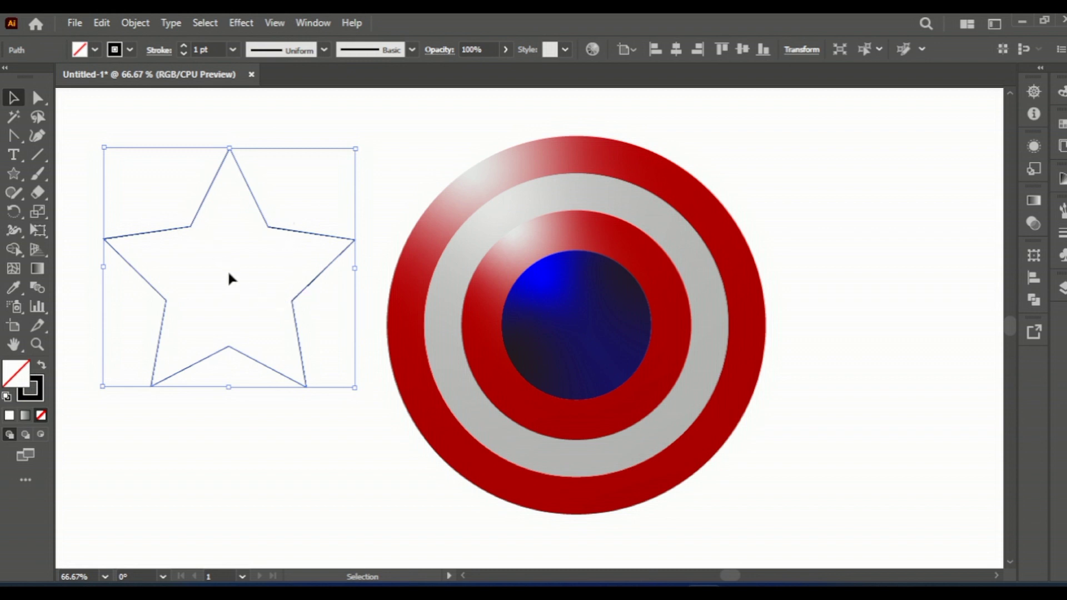
Draw straight Pen lines joining the star's two upper inner corners to its centre.
right_click(14, 136)
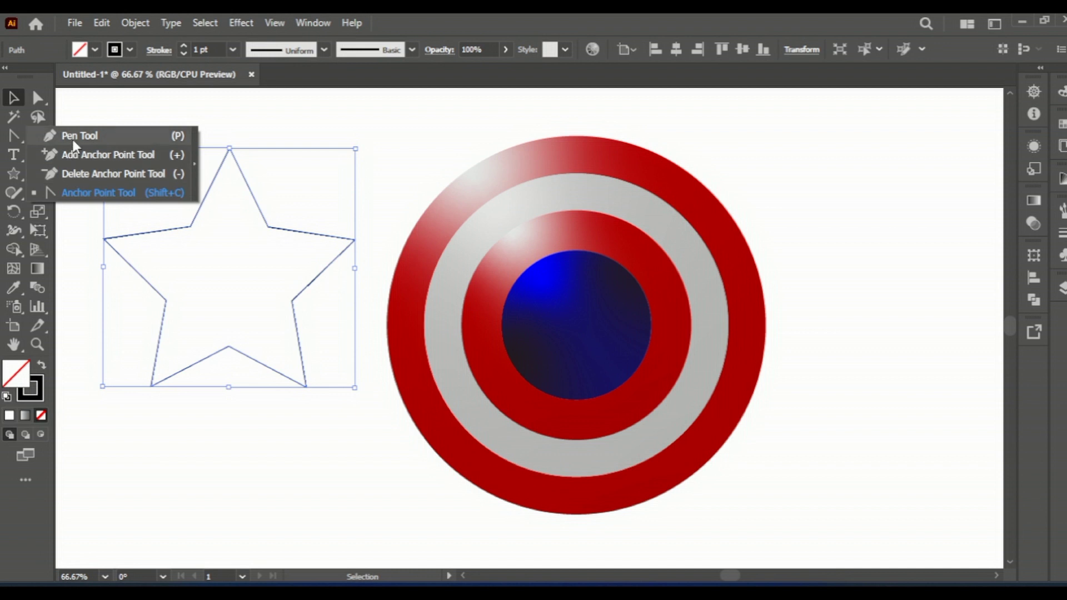
click(75, 137)
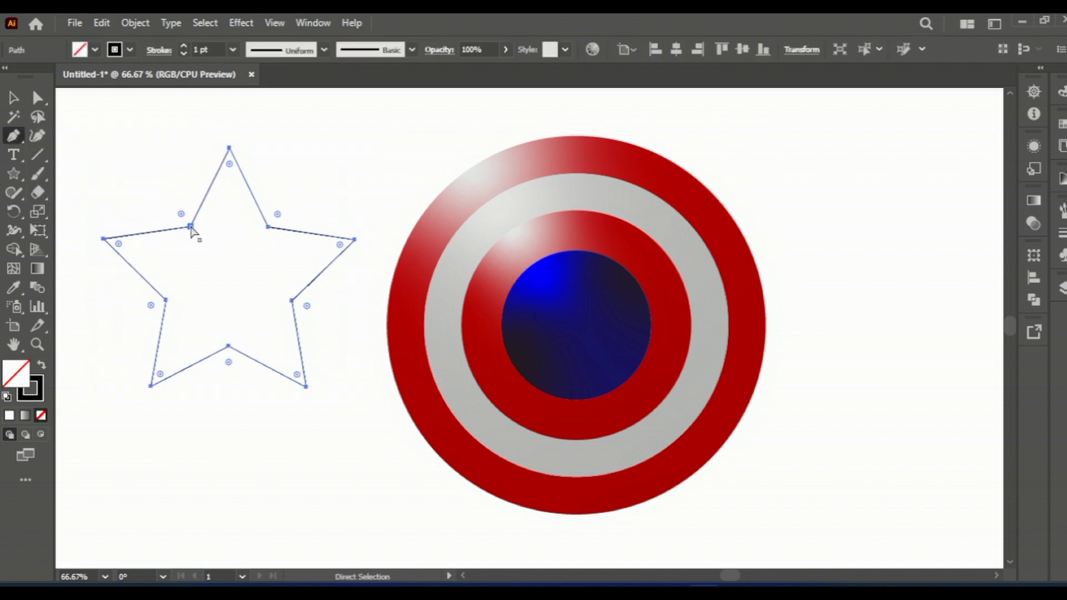
click(229, 268)
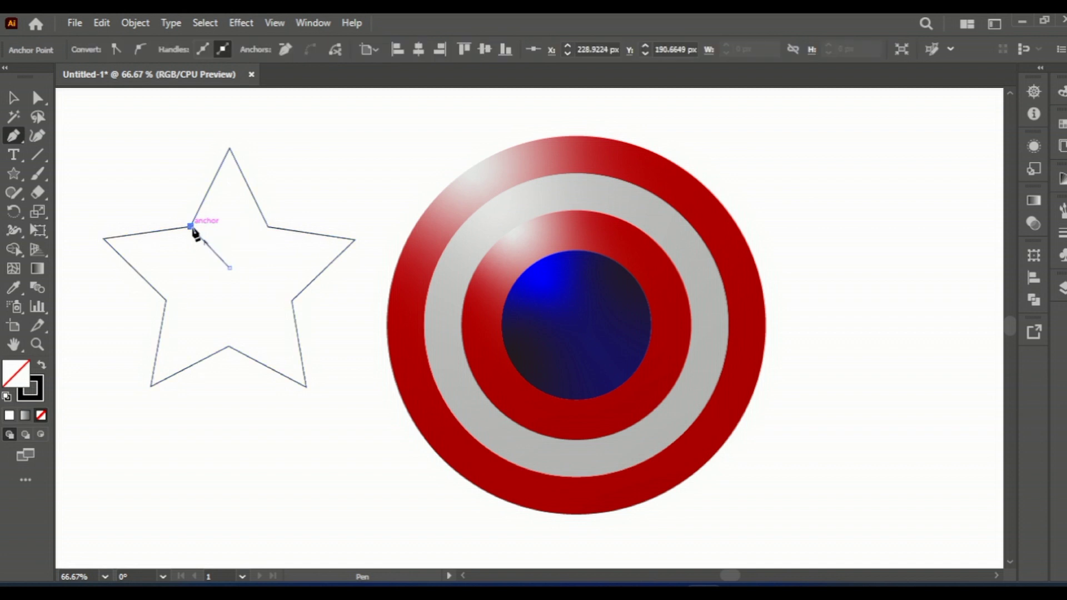
click(191, 226)
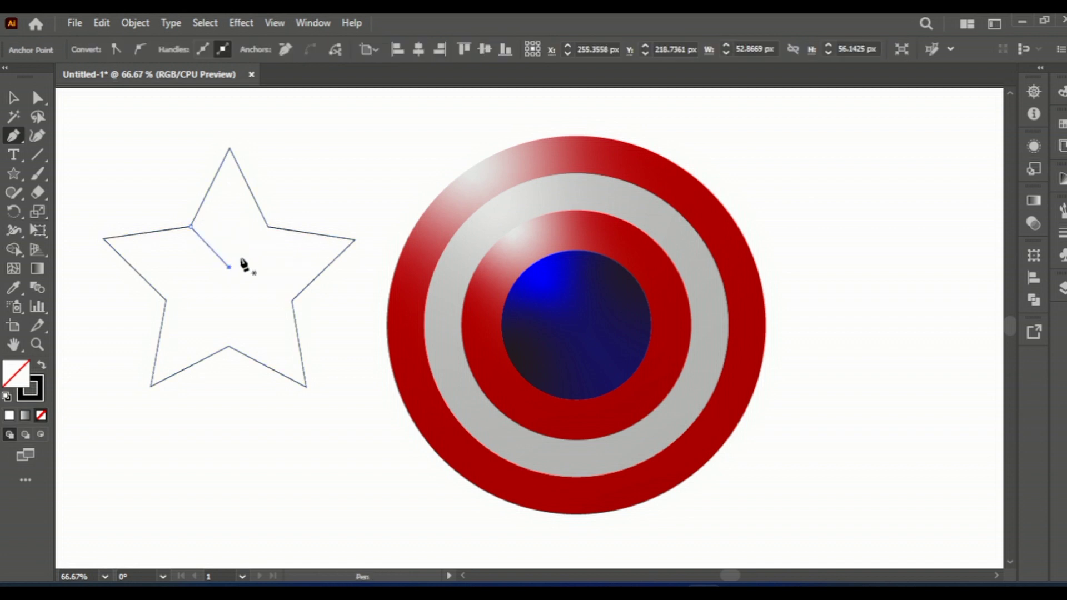
key(Escape)
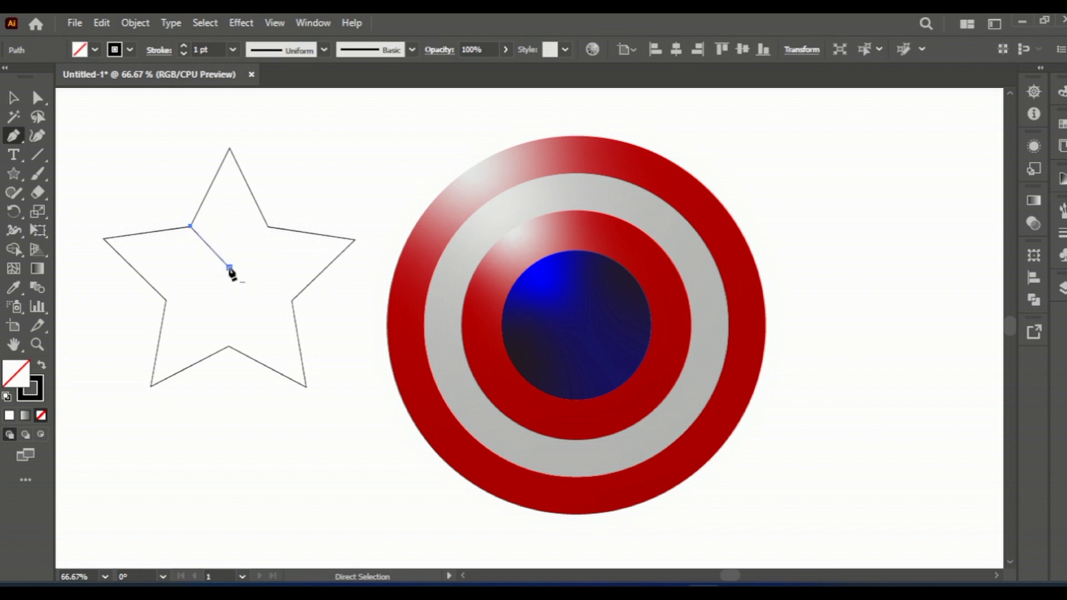
click(268, 228)
click(229, 268)
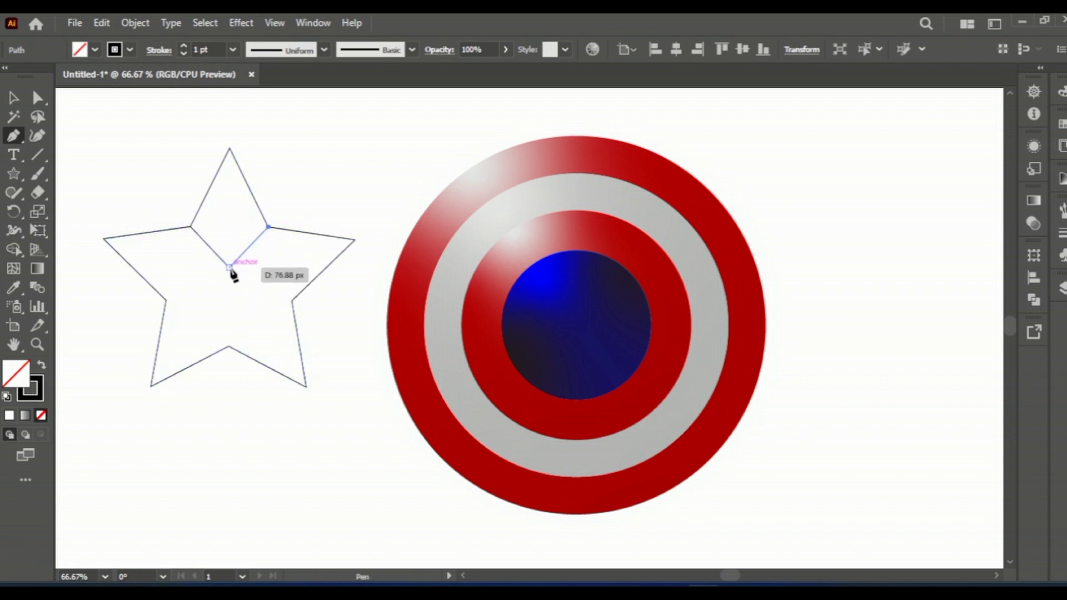
key(Escape)
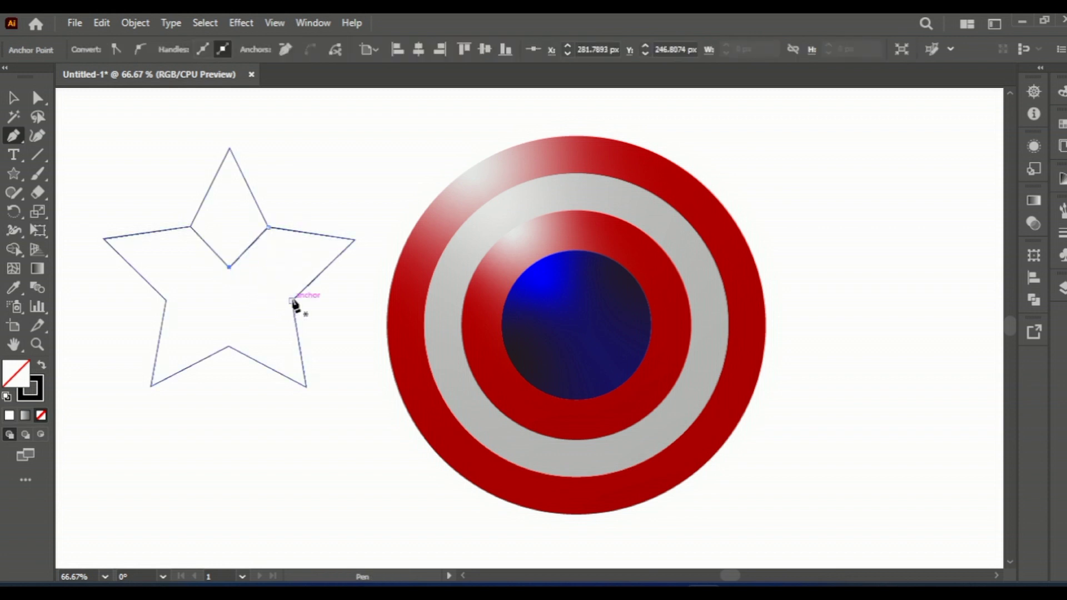
Draw straight Pen lines joining the star's right, bottom and left inner corners to its centre.
click(292, 300)
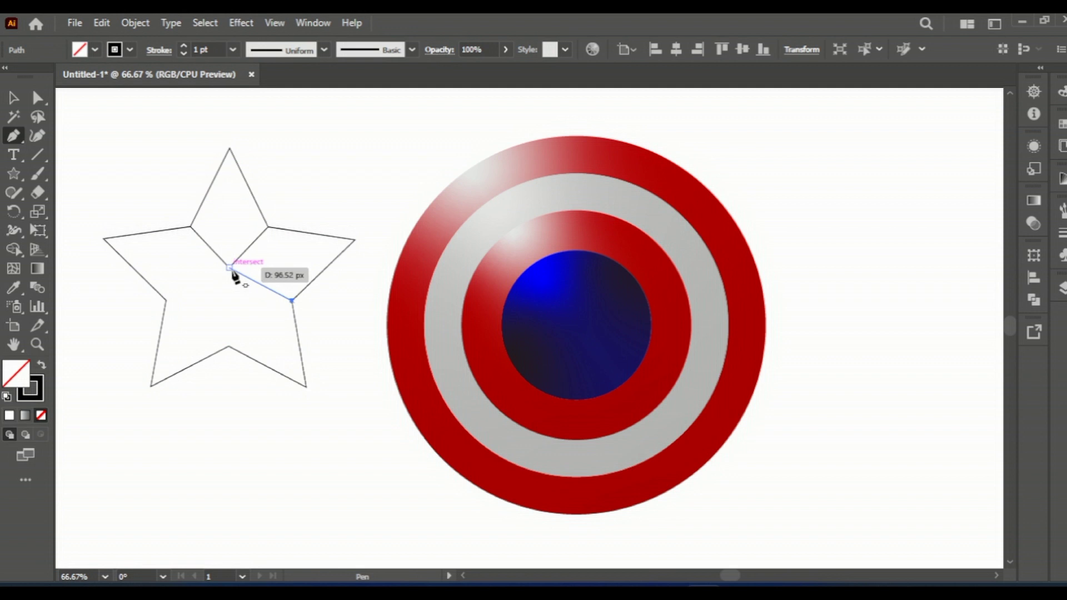
click(229, 268)
key(Escape)
click(229, 346)
click(229, 269)
click(166, 300)
click(14, 98)
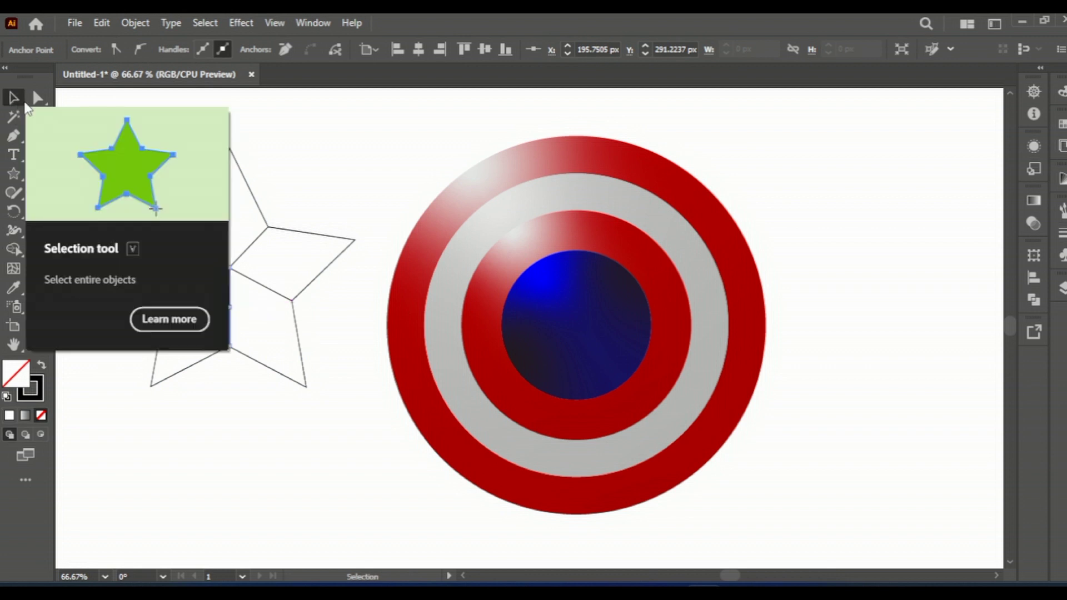
click(287, 170)
Draw straight Pen lines joining the star's top, right and lower-right tips to its centre.
key(p)
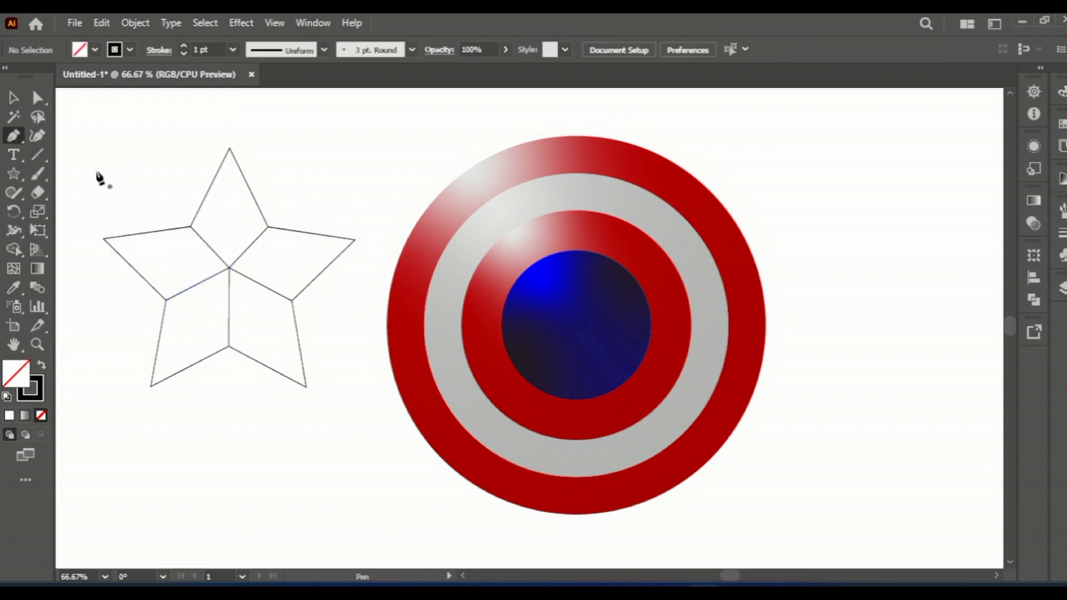
click(229, 149)
click(229, 268)
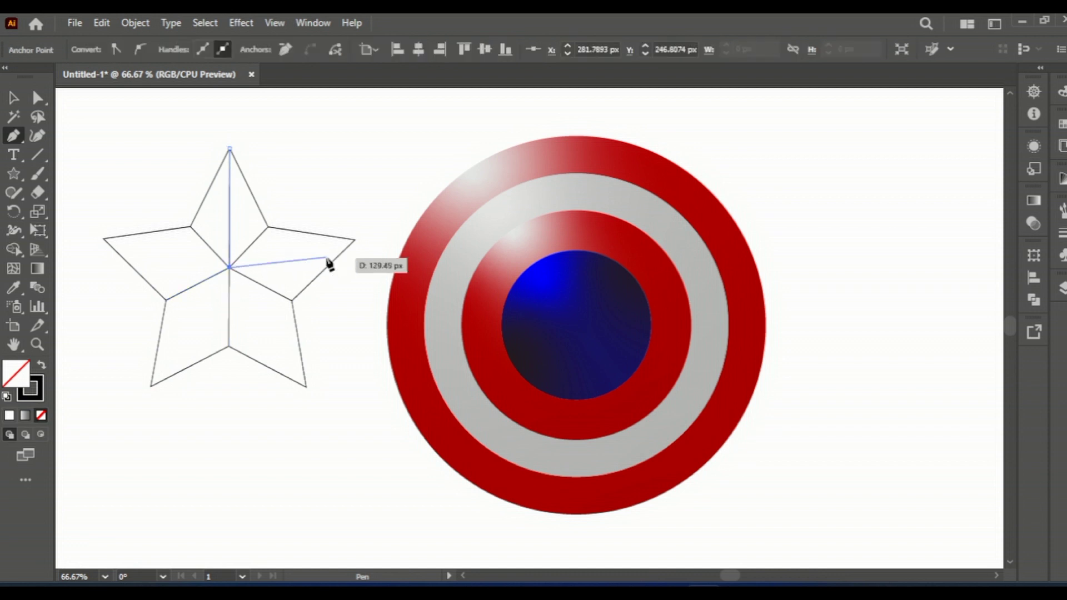
click(354, 240)
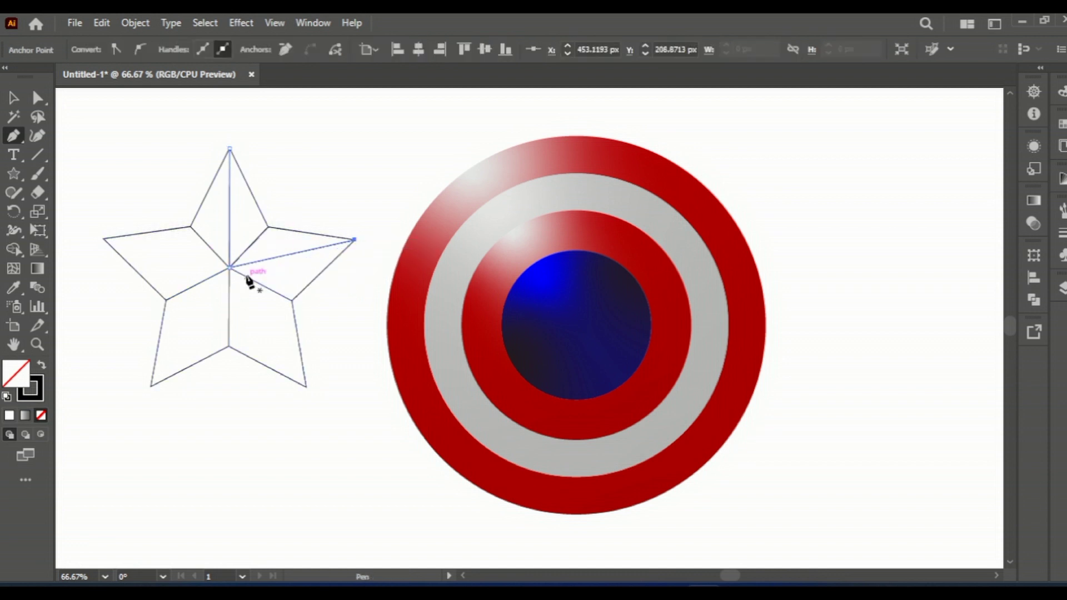
drag(307, 386, 240, 281)
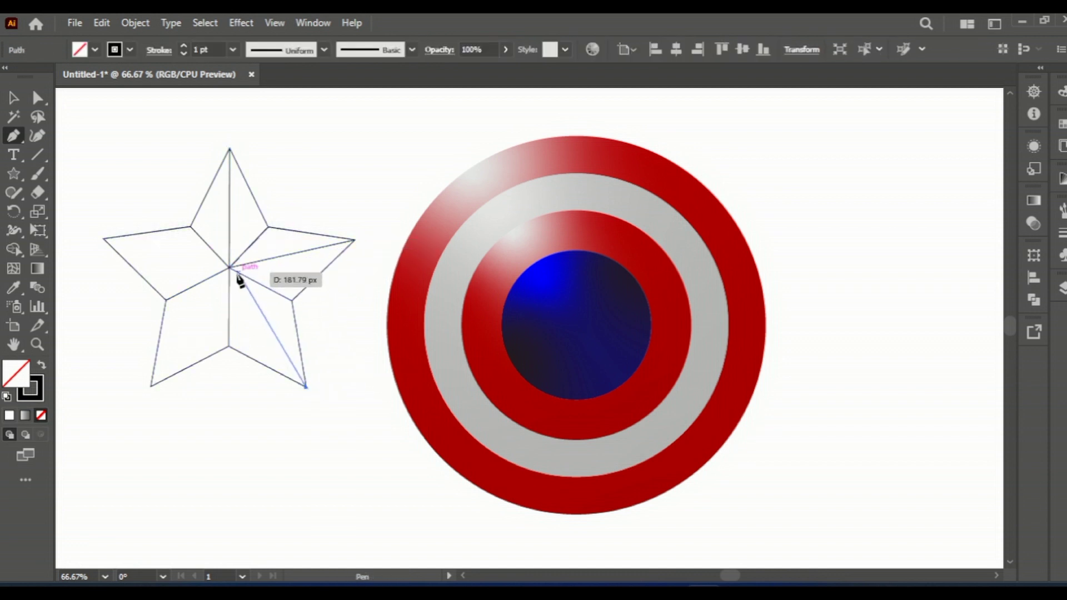
click(230, 269)
Draw straight Pen lines joining the star's lower-left and left tips to its centre.
click(151, 385)
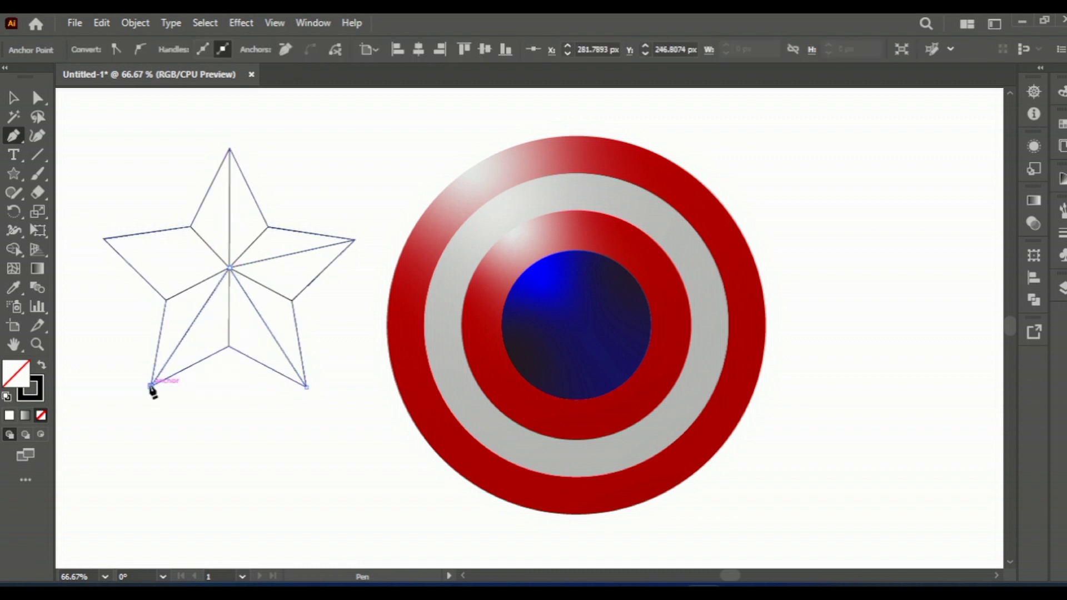
click(229, 269)
click(105, 240)
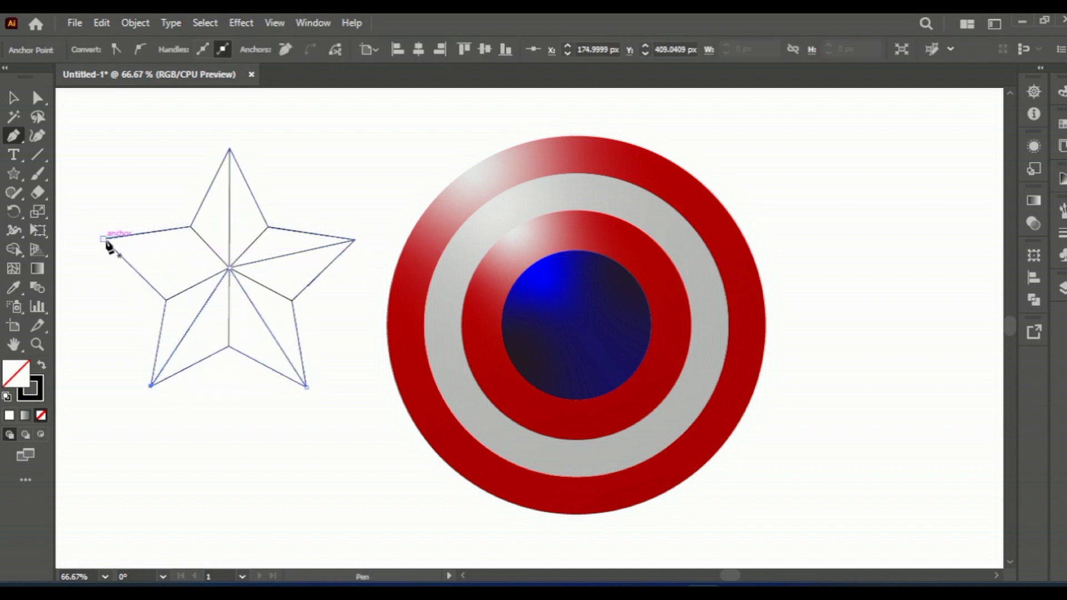
click(105, 239)
click(230, 269)
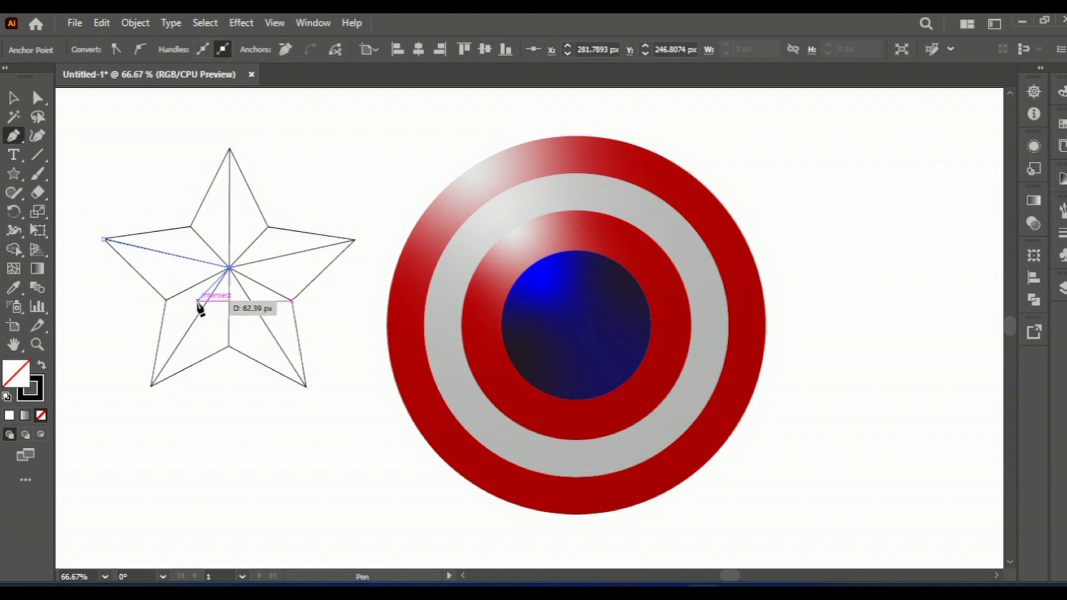
Select the star with all its inner lines and divide it into separate triangular facets with the Shape Builder tool.
key(v)
drag(87, 118, 345, 384)
click(14, 250)
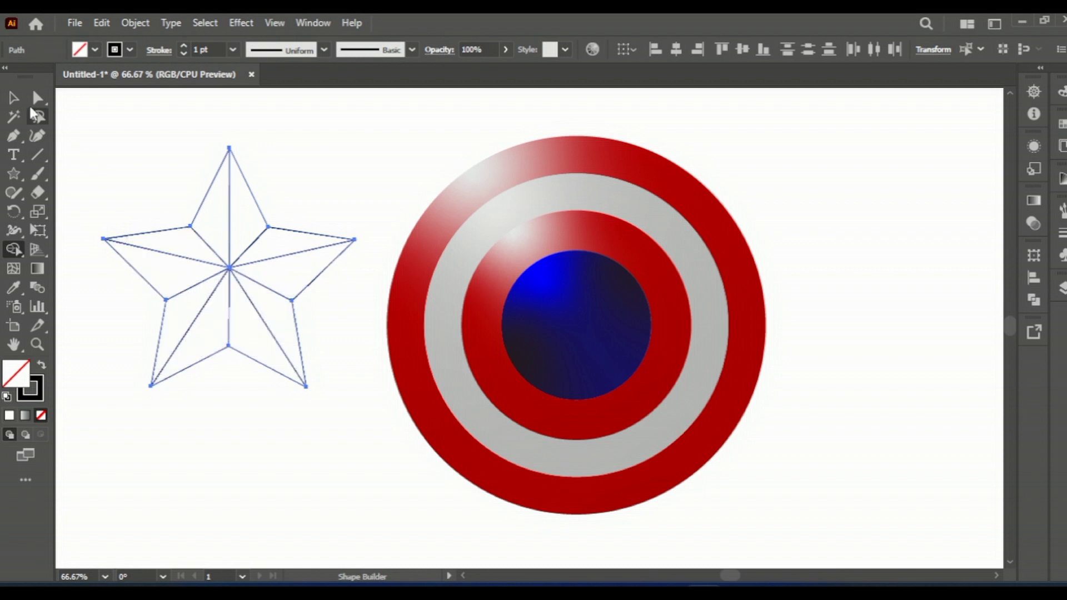
click(13, 98)
click(130, 138)
Fill the left facet of the star's top point with a light grey swatch.
click(204, 194)
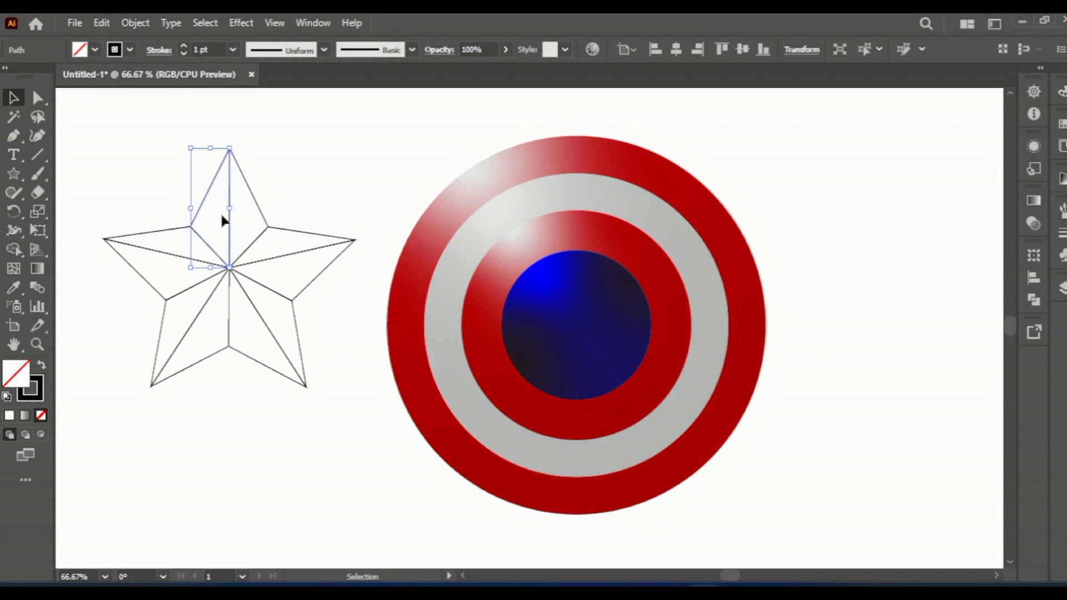
click(1034, 202)
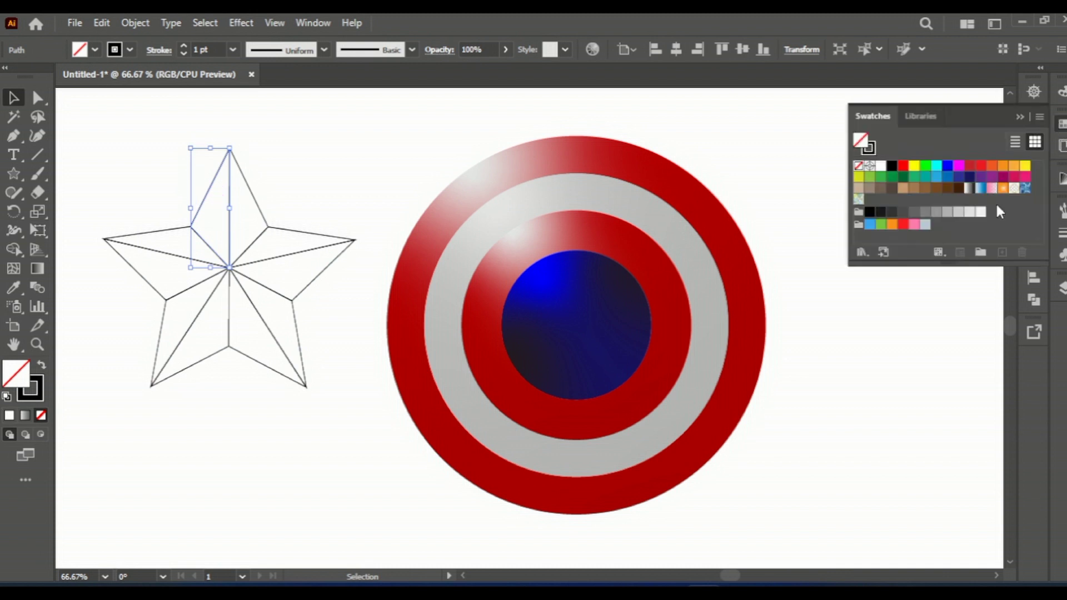
click(981, 212)
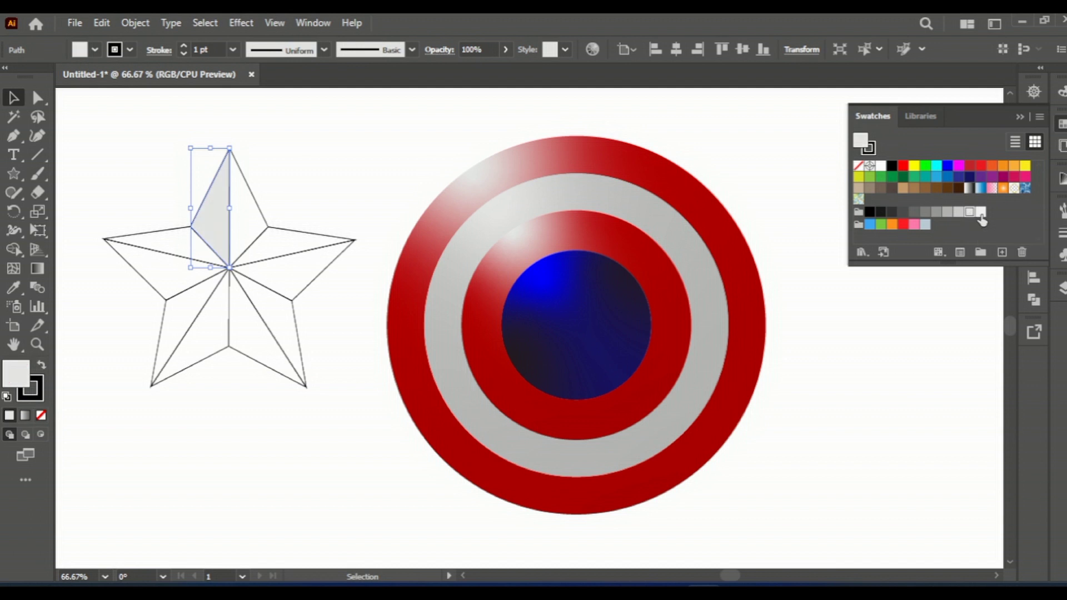
Fill the right facet of the star's top point with a white-to-grey linear gradient whose midpoint is at about 13%.
click(249, 191)
click(937, 212)
click(947, 213)
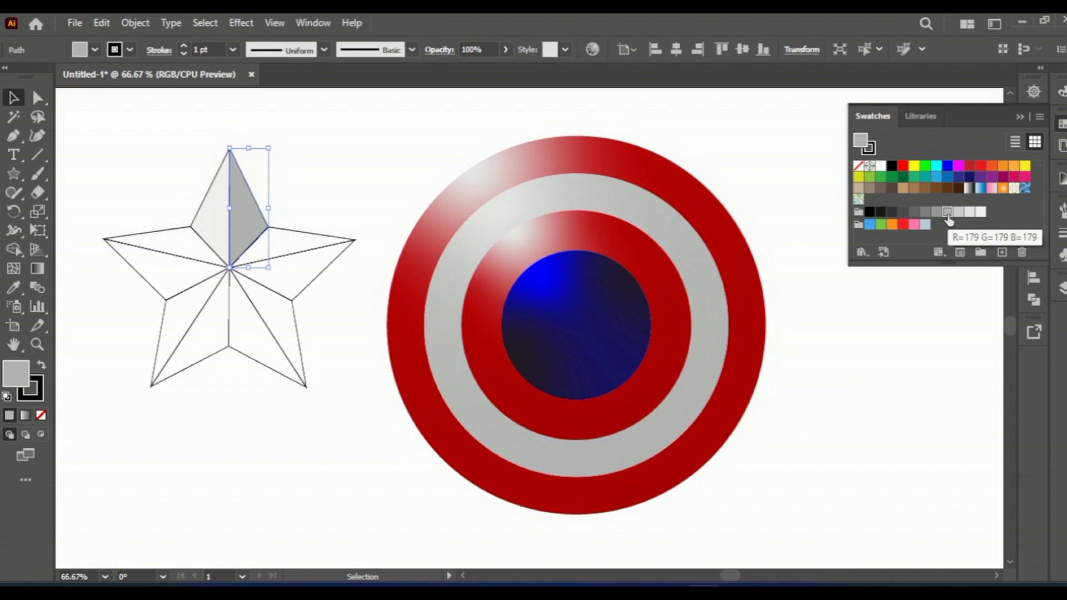
click(1034, 200)
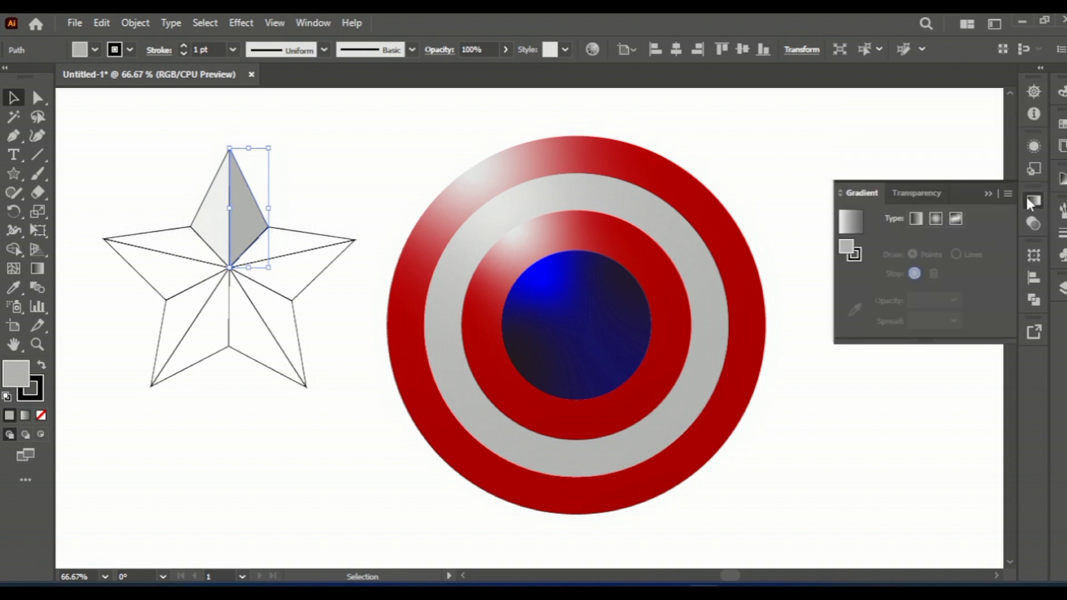
click(855, 231)
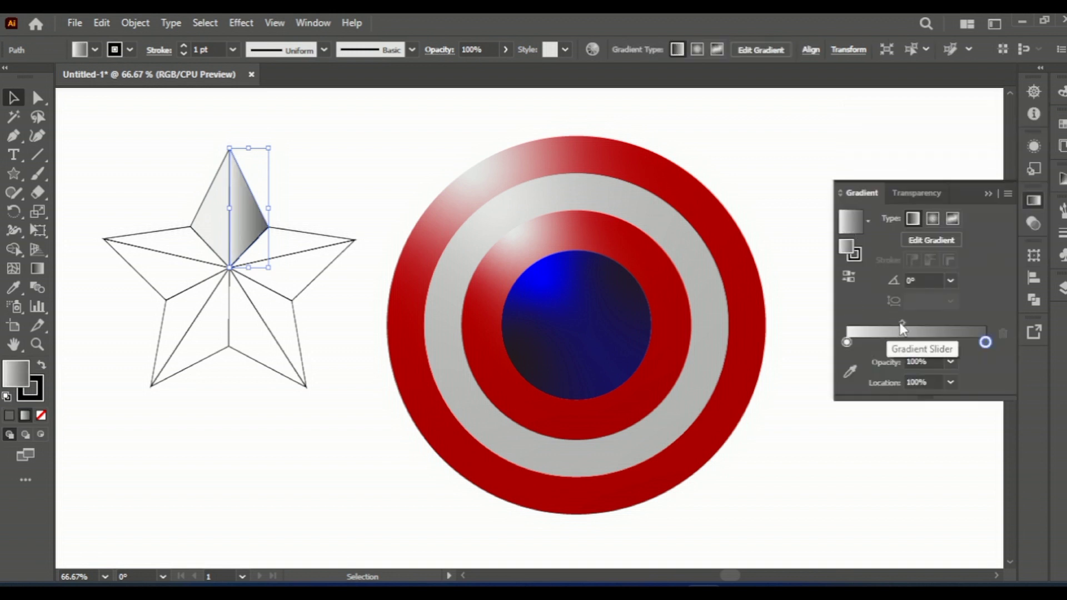
drag(902, 323, 865, 323)
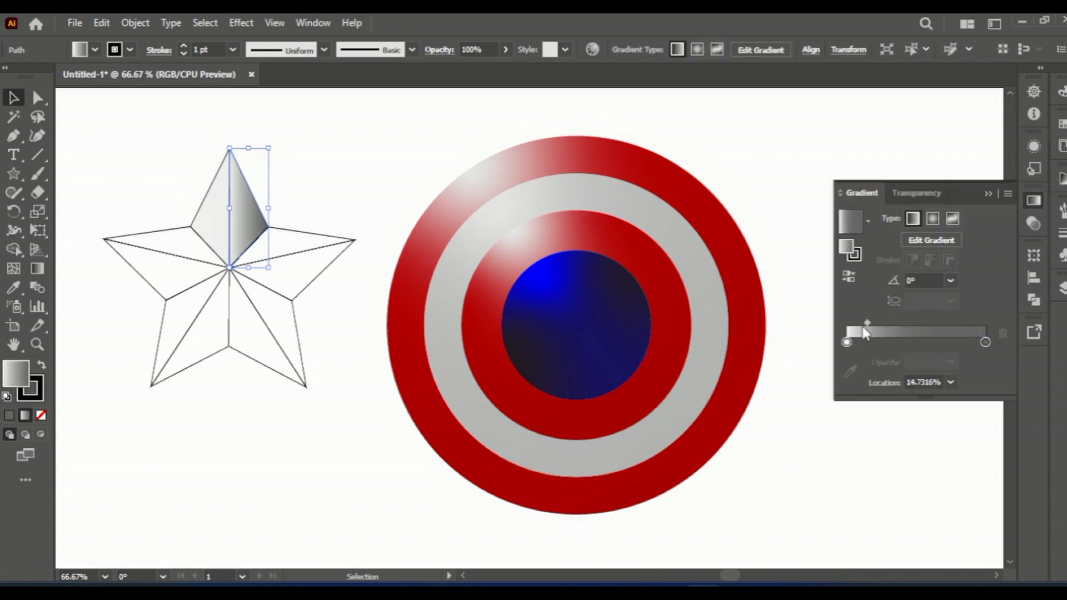
Apply the white-to-grey linear gradient to the top point's left facet and move its midpoint to 87%.
click(220, 209)
click(847, 225)
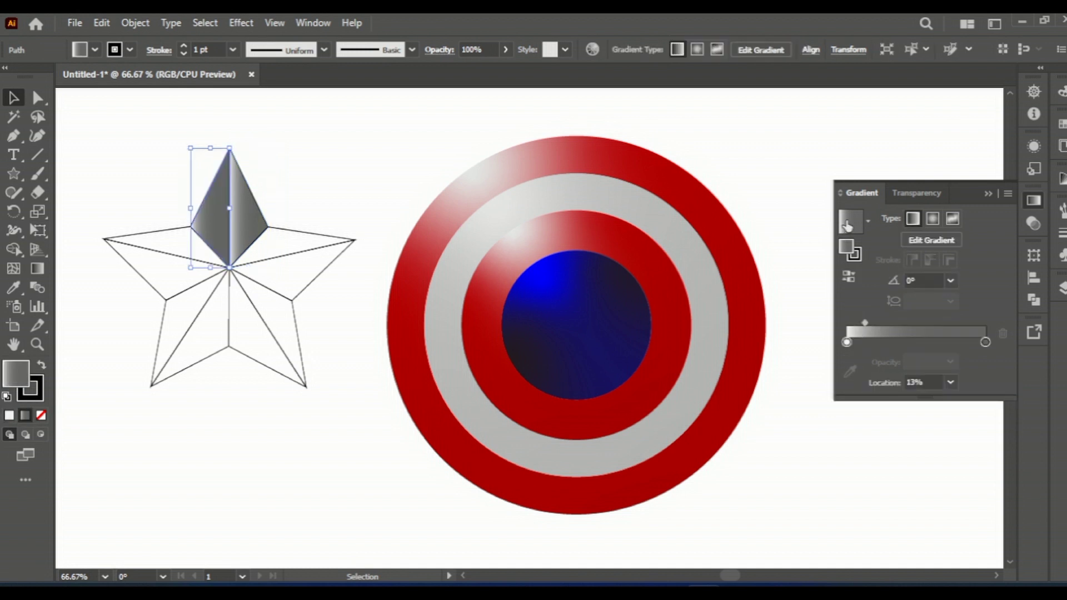
click(849, 276)
drag(970, 323, 874, 323)
click(850, 276)
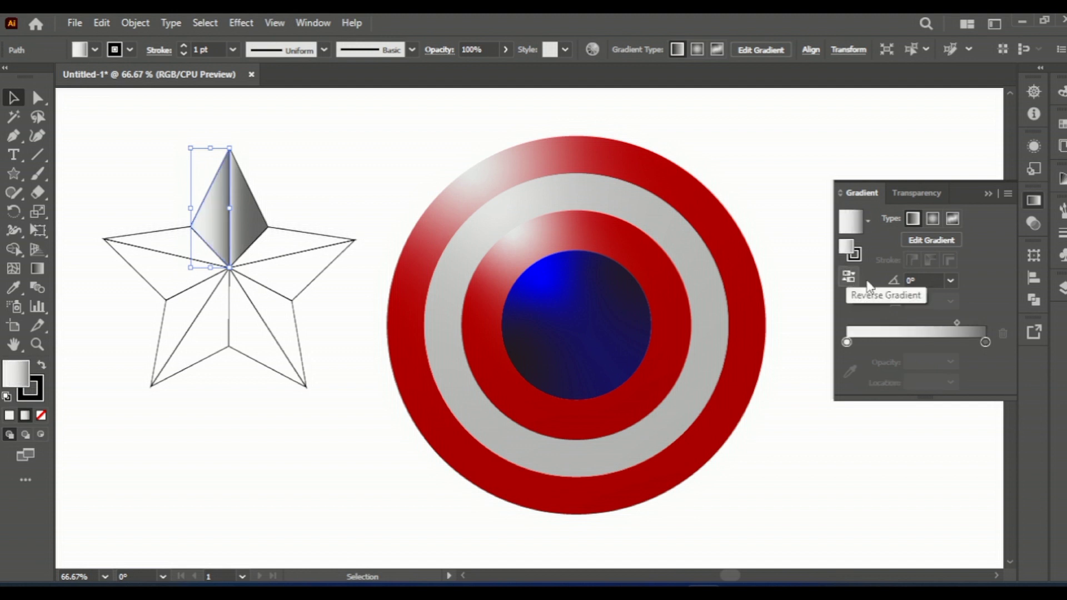
drag(956, 322, 976, 323)
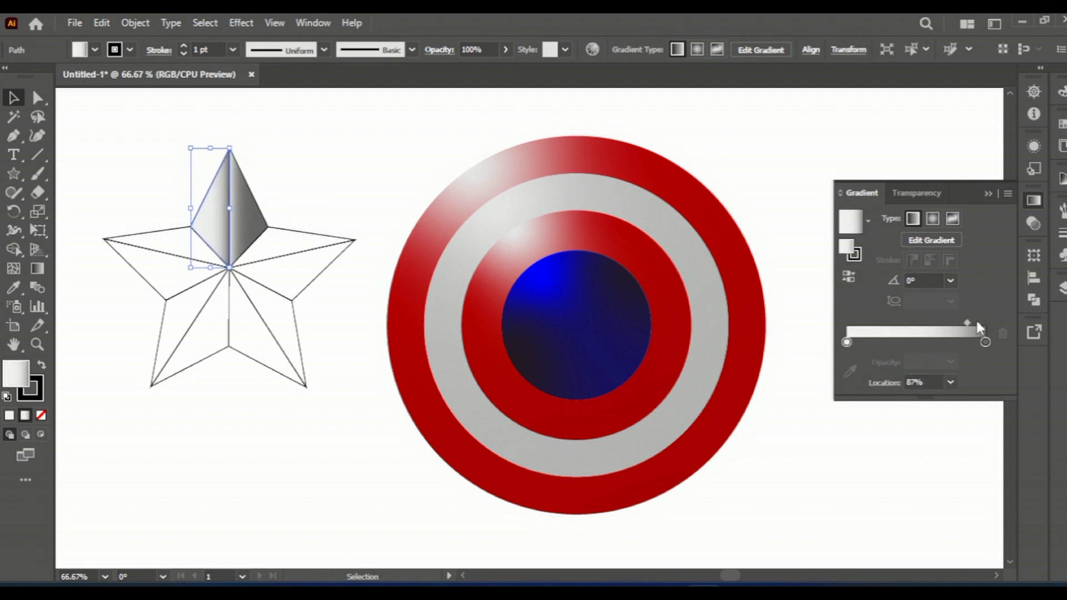
Set the left facet's gradient angle to -45° and its midpoint to about 79%.
click(950, 281)
click(965, 375)
mouse_move(967, 323)
mouse_down()
mouse_move(947, 325)
mouse_move(955, 322)
mouse_up()
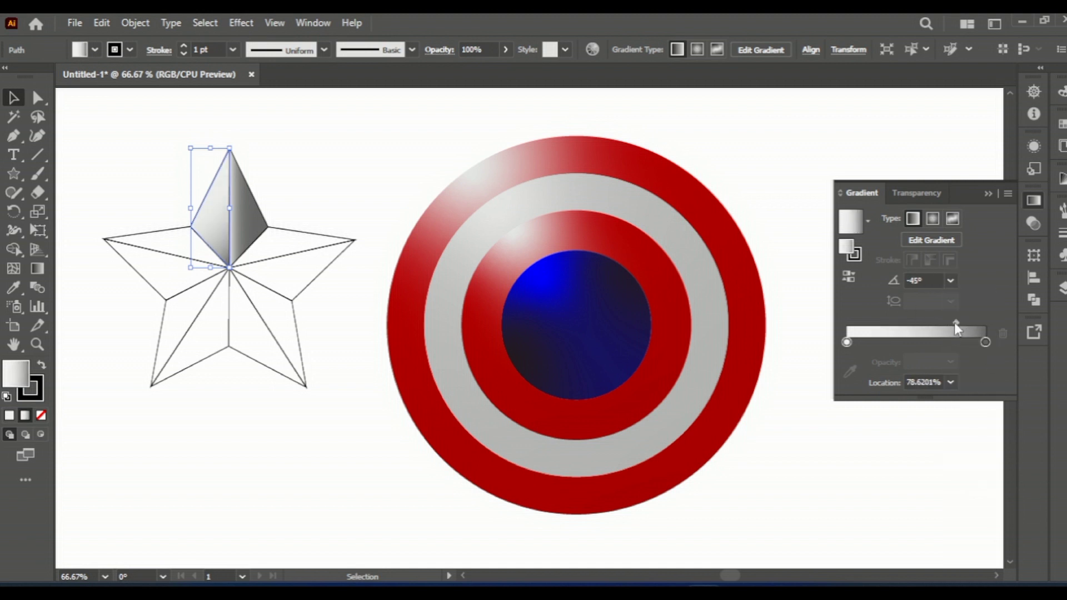
click(984, 194)
Copy the darker gradient from the top point's right facet to both facets of the star's right point with the Eyedropper.
click(289, 231)
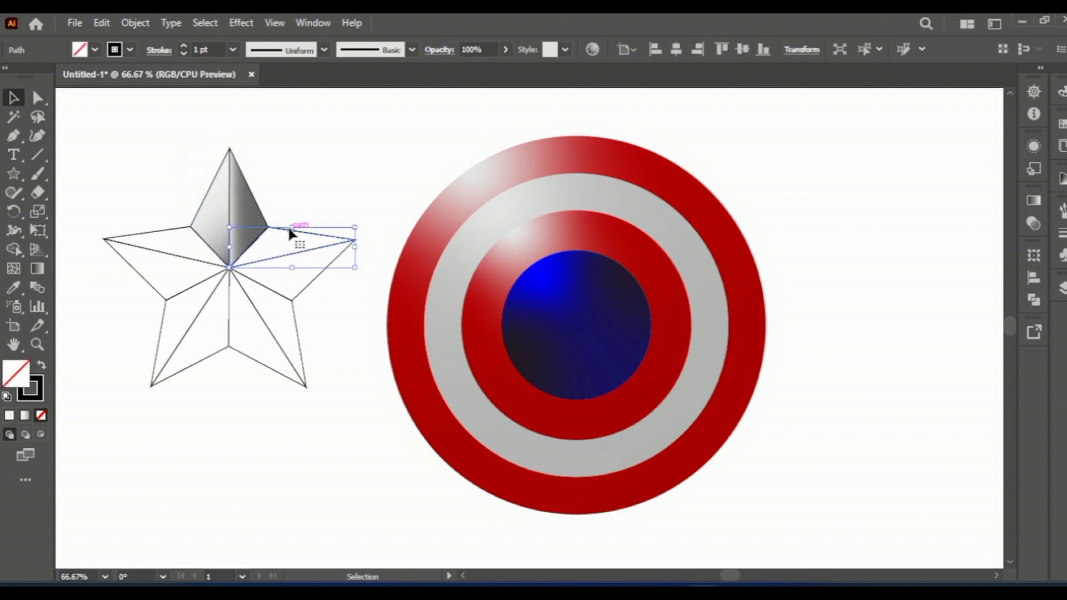
key(i)
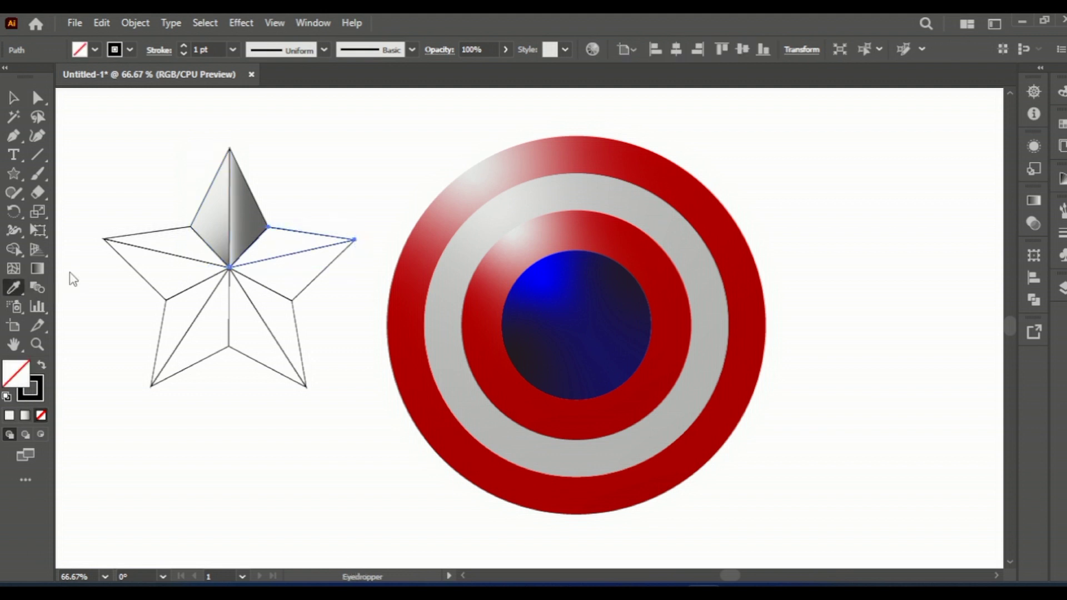
click(247, 210)
click(303, 269)
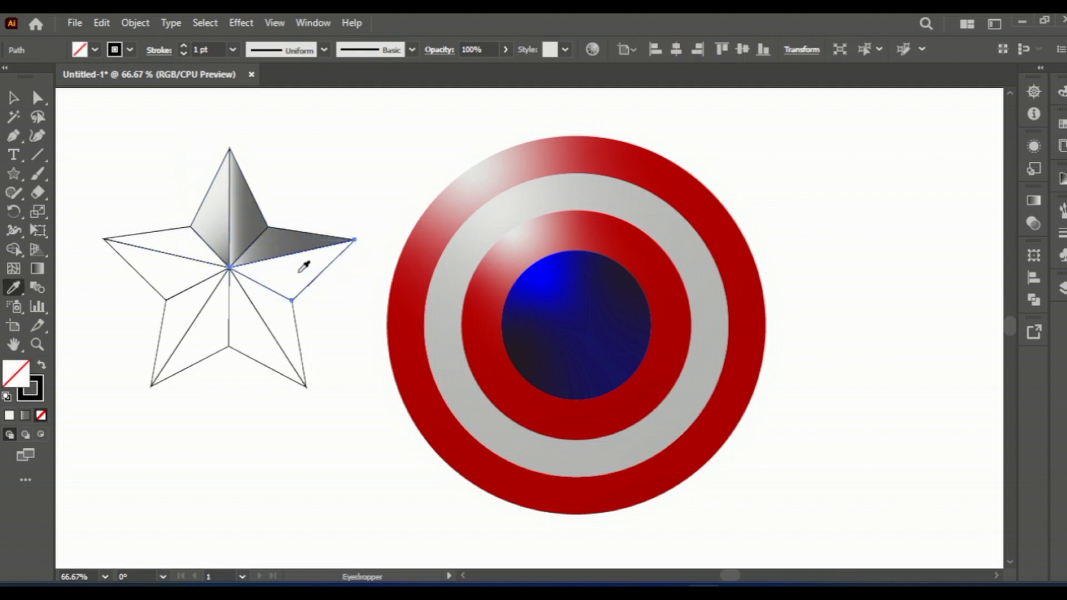
key(i)
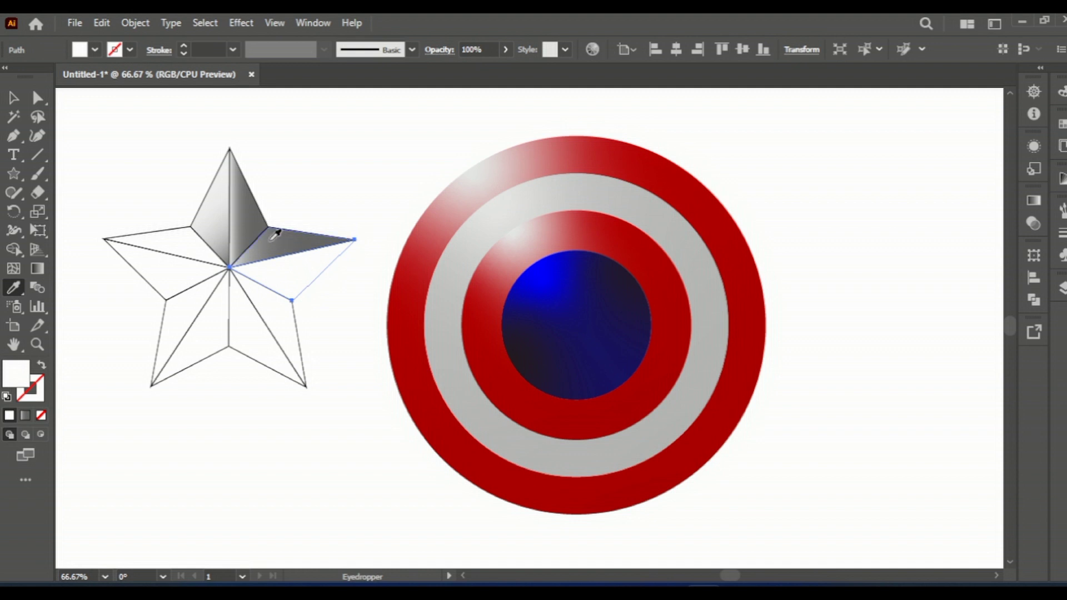
click(255, 219)
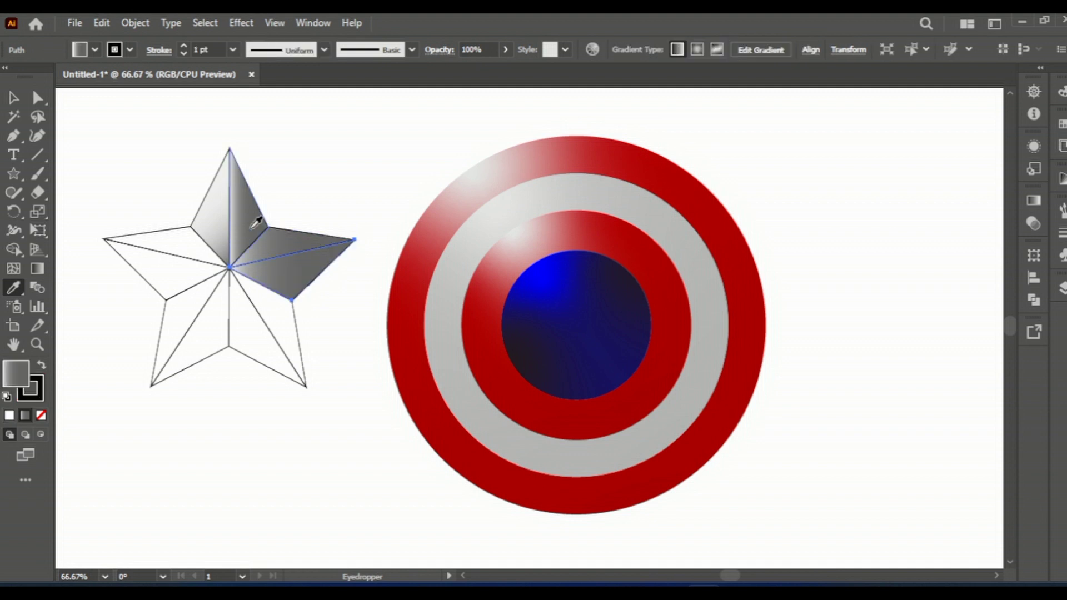
Copy the darker top-facet gradient to the lower-right point's outer facet and the lighter one to its inner facet.
ctrl+click(269, 325)
click(249, 222)
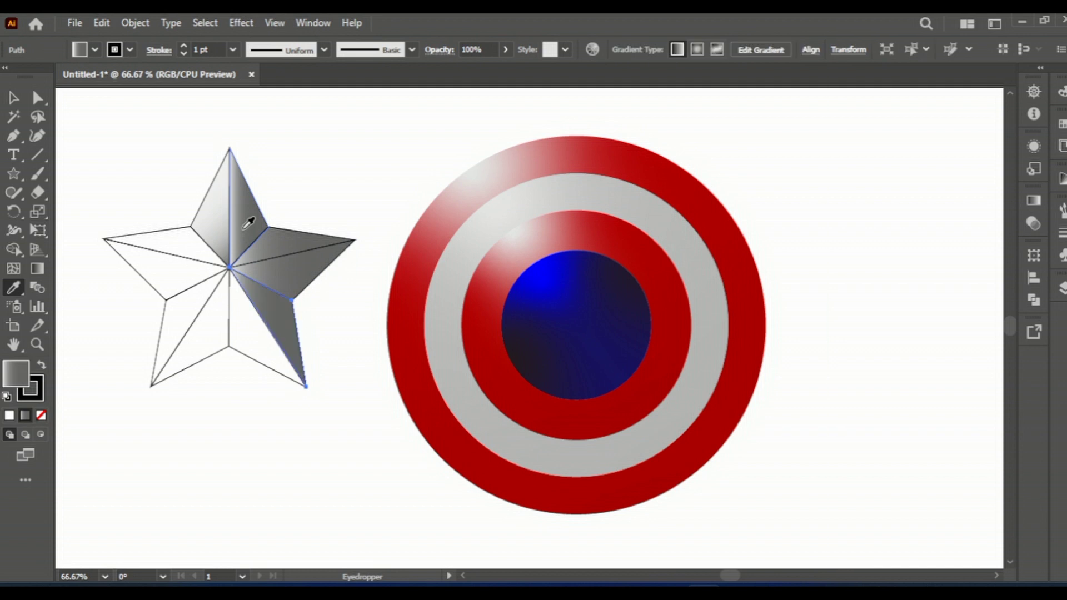
ctrl+click(256, 349)
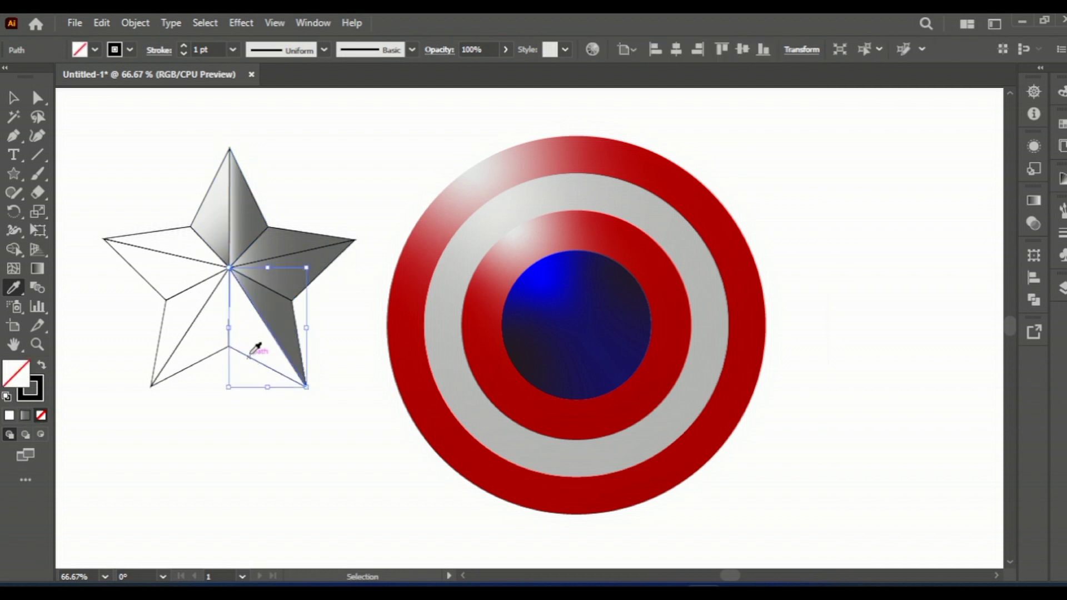
click(217, 206)
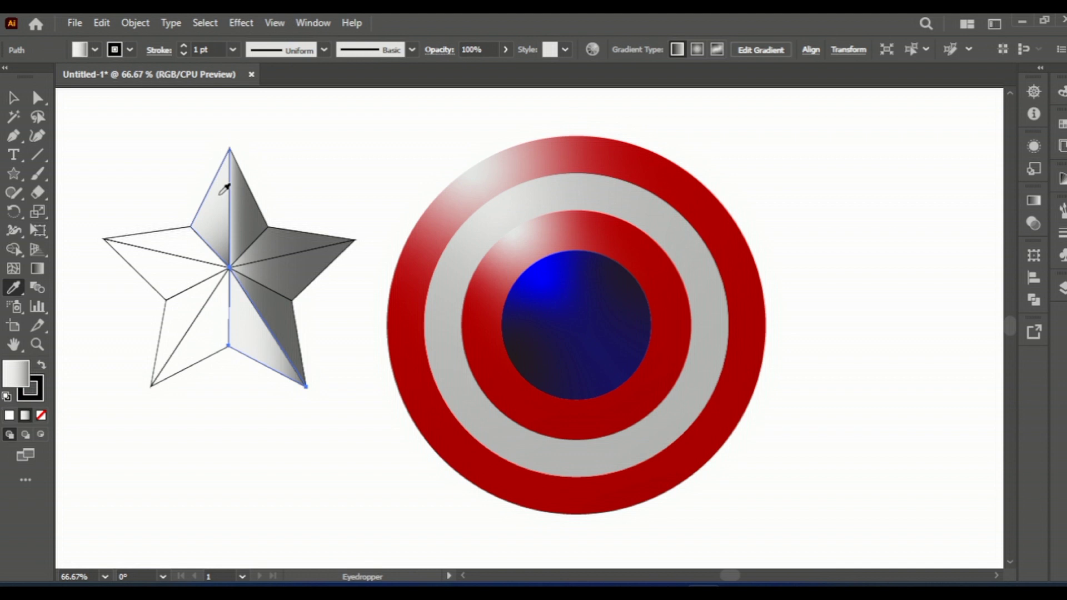
Copy the darker top-facet gradient to both facets of the star's lower-left point.
ctrl+click(185, 365)
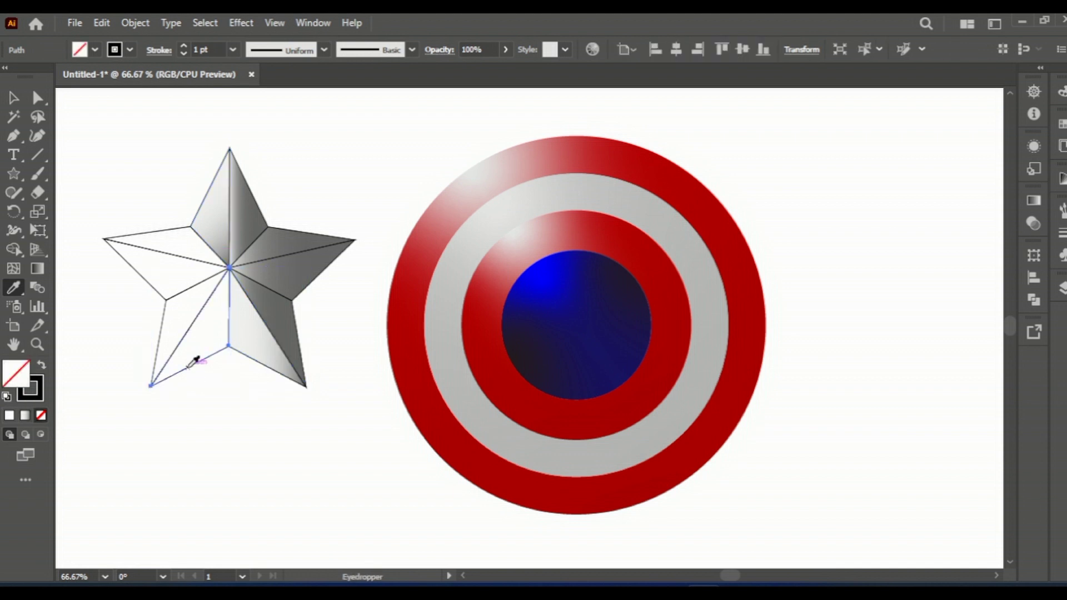
click(254, 209)
ctrl+click(170, 309)
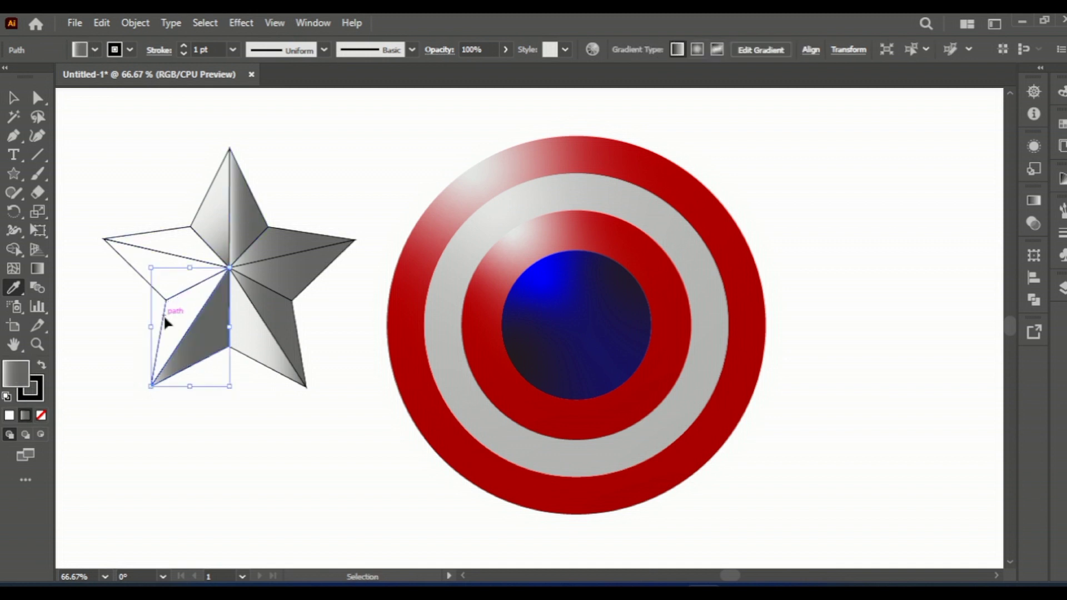
click(251, 223)
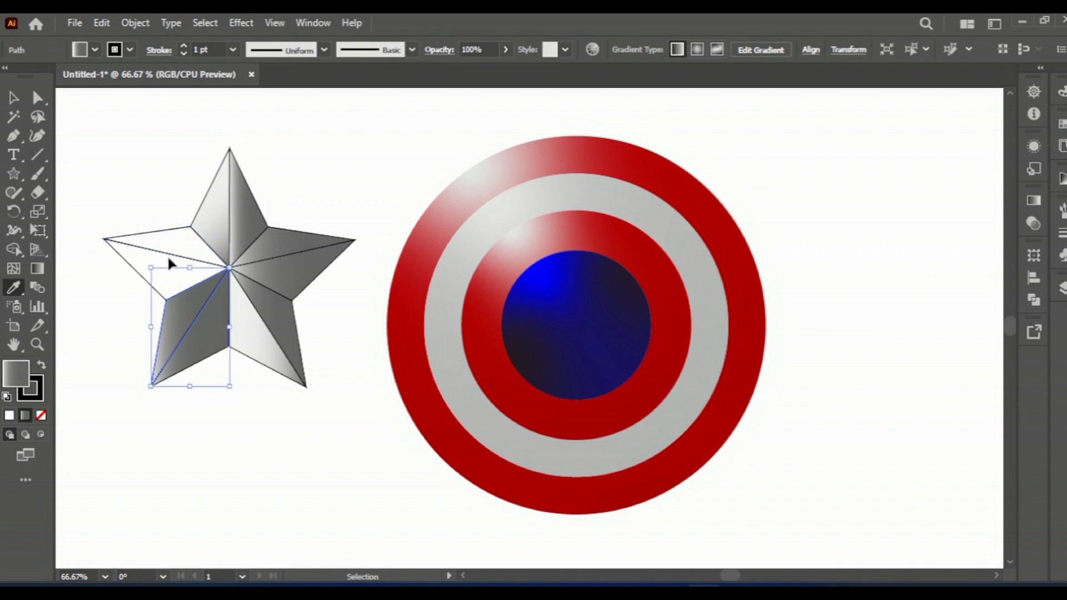
Copy the darker top-facet gradient to both facets of the star's left point.
ctrl+click(175, 247)
click(243, 206)
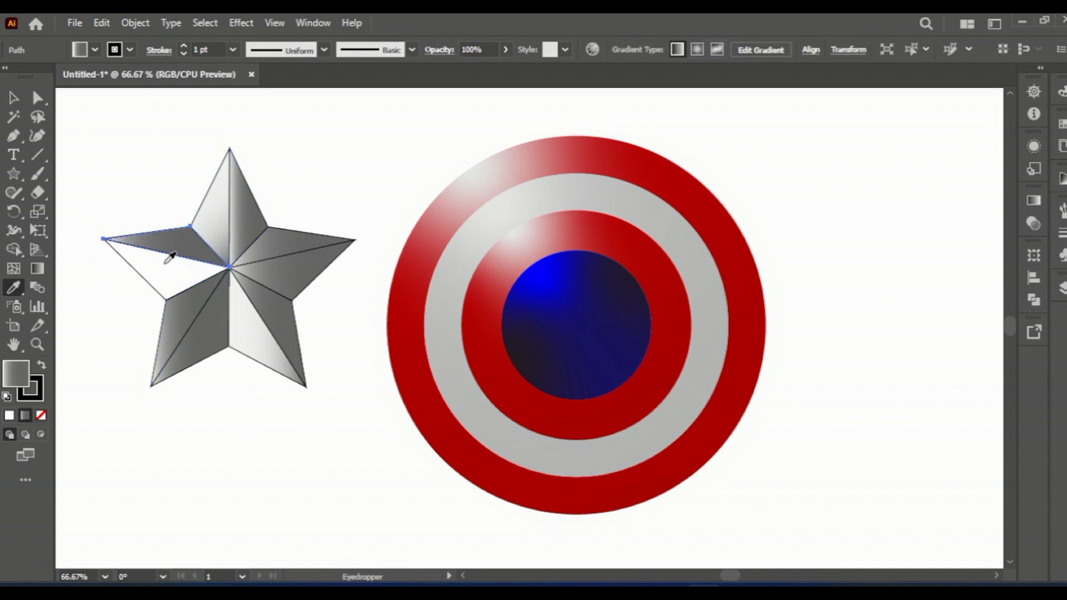
ctrl+click(146, 268)
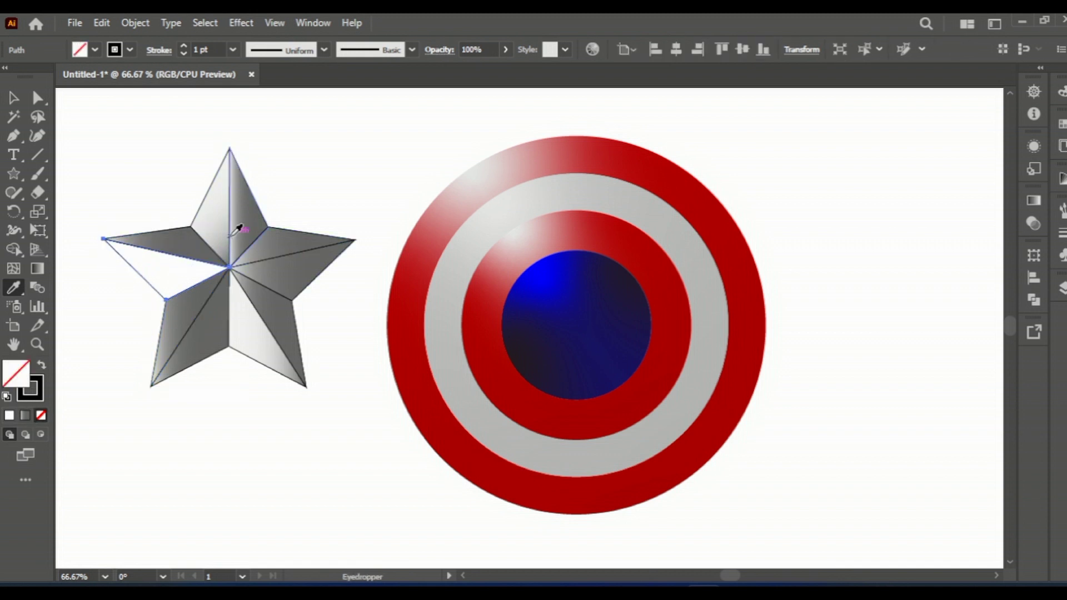
click(250, 233)
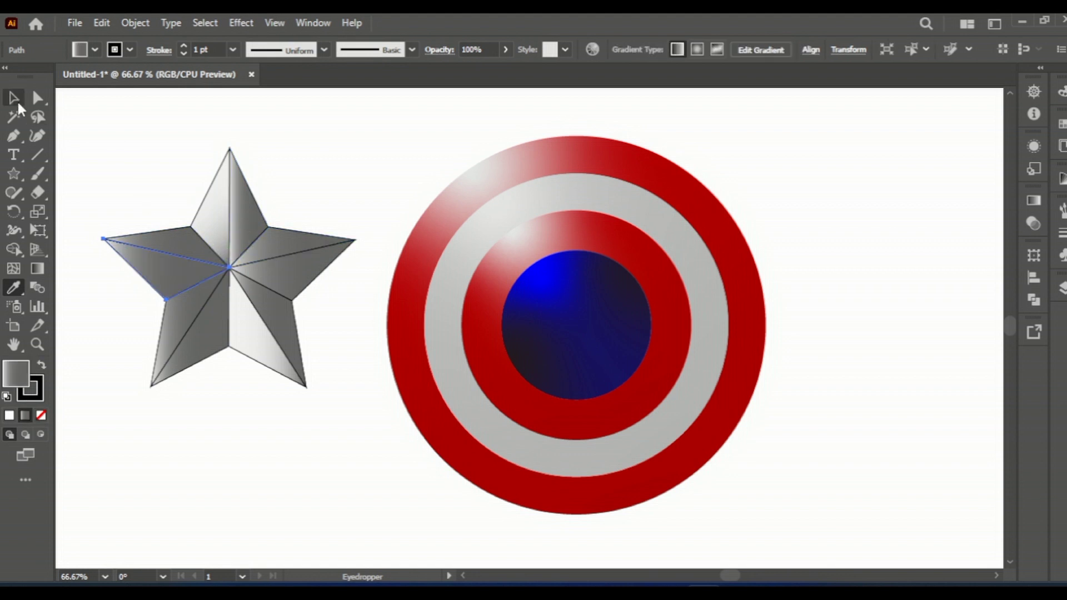
Select all the star's facets, remove their black stroke and deselect them.
click(15, 101)
click(128, 138)
drag(112, 111, 331, 352)
click(94, 50)
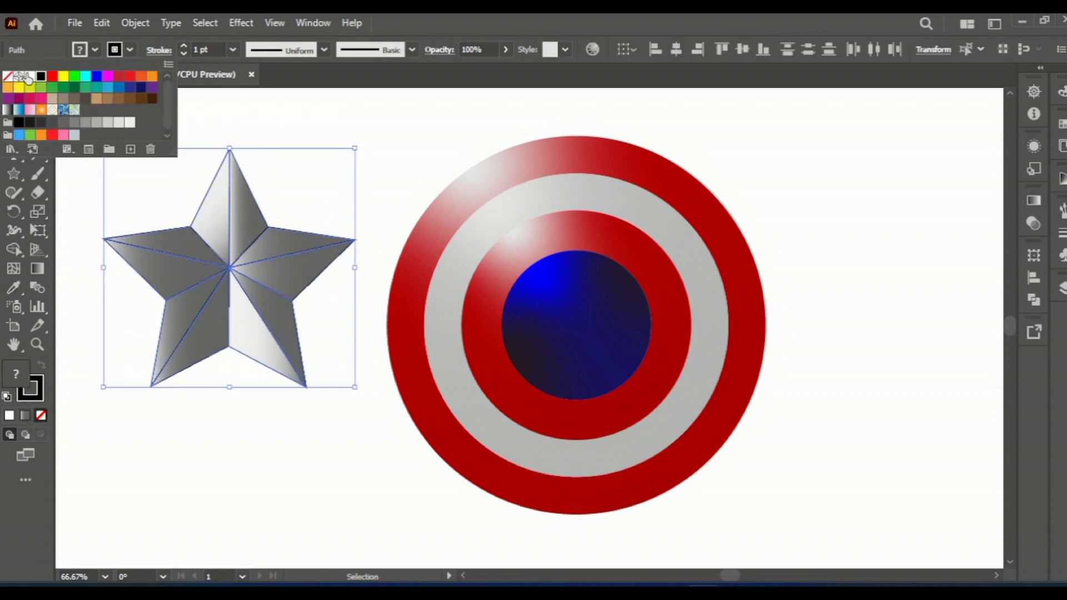
click(7, 76)
click(398, 130)
click(398, 131)
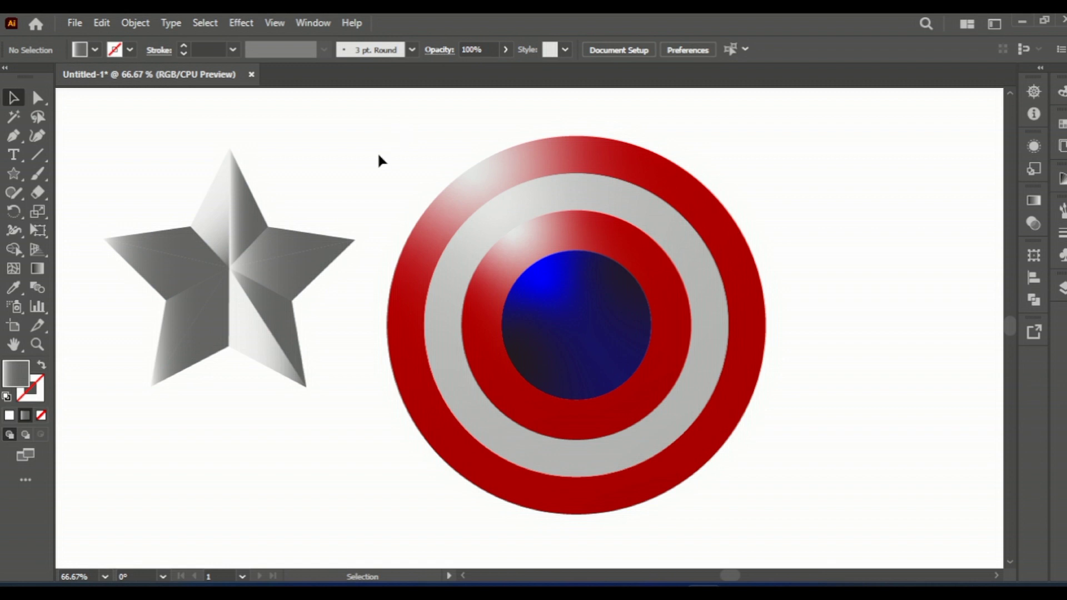
drag(106, 138, 332, 398)
key(a)
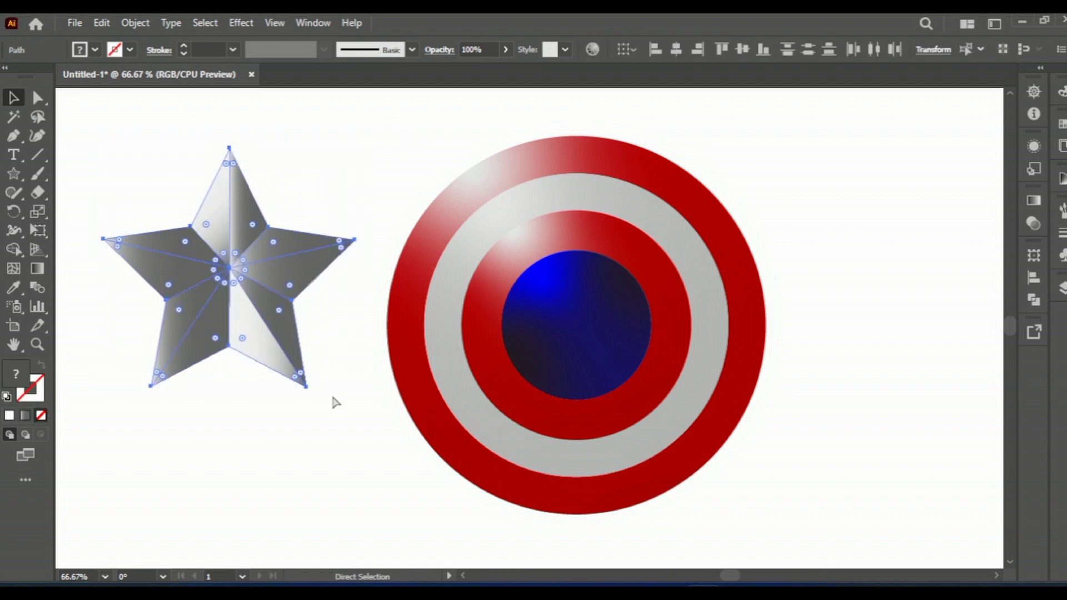
key(v)
click(362, 290)
Move the gradient midpoint of the lower-right point's inner facet to about 23%.
click(248, 334)
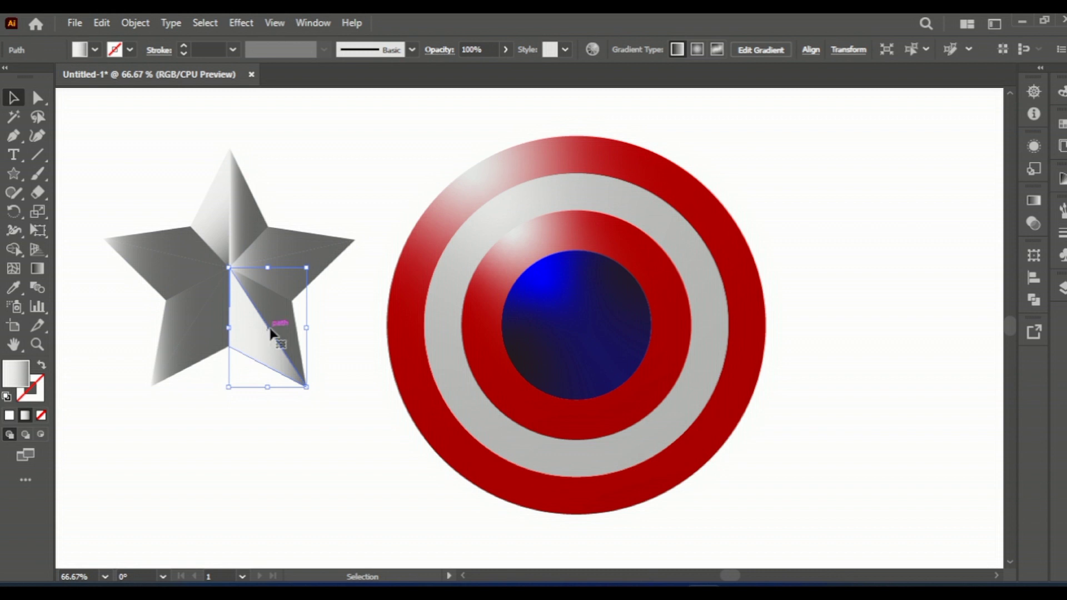
click(1032, 204)
drag(954, 322, 879, 321)
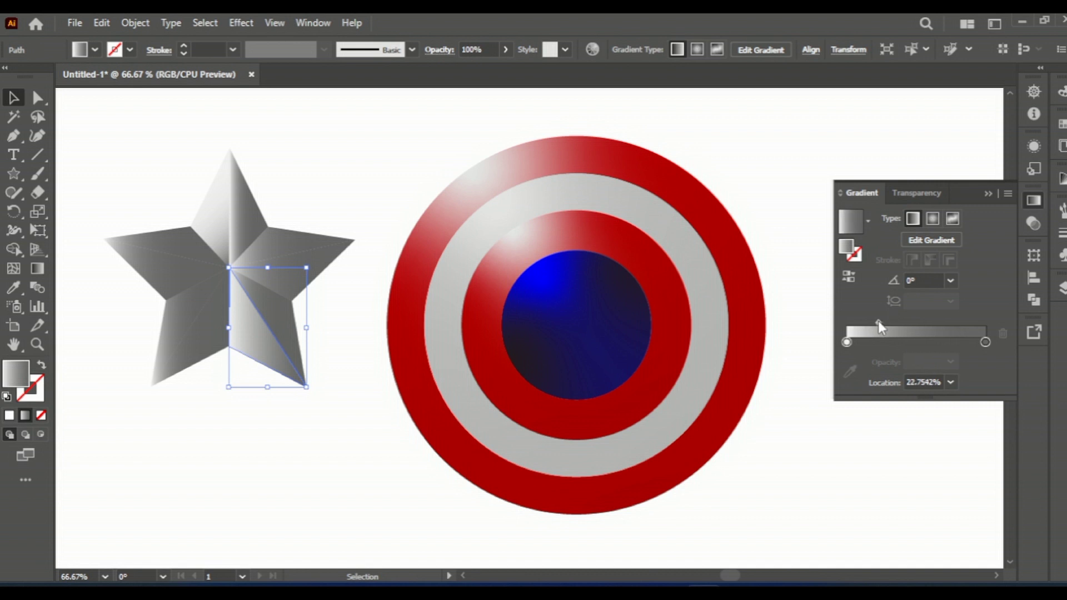
Reverse the gradient on the lower-left point's inner facet, with its midpoint at about 66% and its angle at 135°.
click(179, 332)
click(217, 330)
mouse_move(865, 326)
mouse_down()
mouse_move(899, 324)
mouse_move(882, 324)
mouse_up()
click(849, 276)
drag(948, 322, 938, 323)
click(950, 281)
click(964, 325)
Try gradient angles of 60°, -45°, 150° and 180° on the lower-left point's inner facet.
click(951, 281)
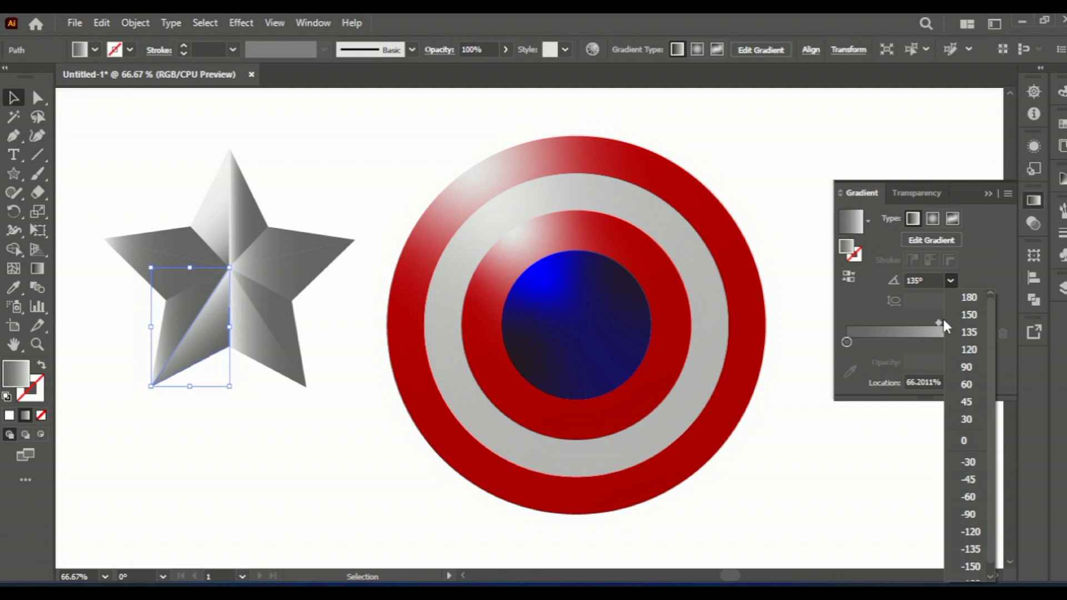
click(966, 383)
click(950, 282)
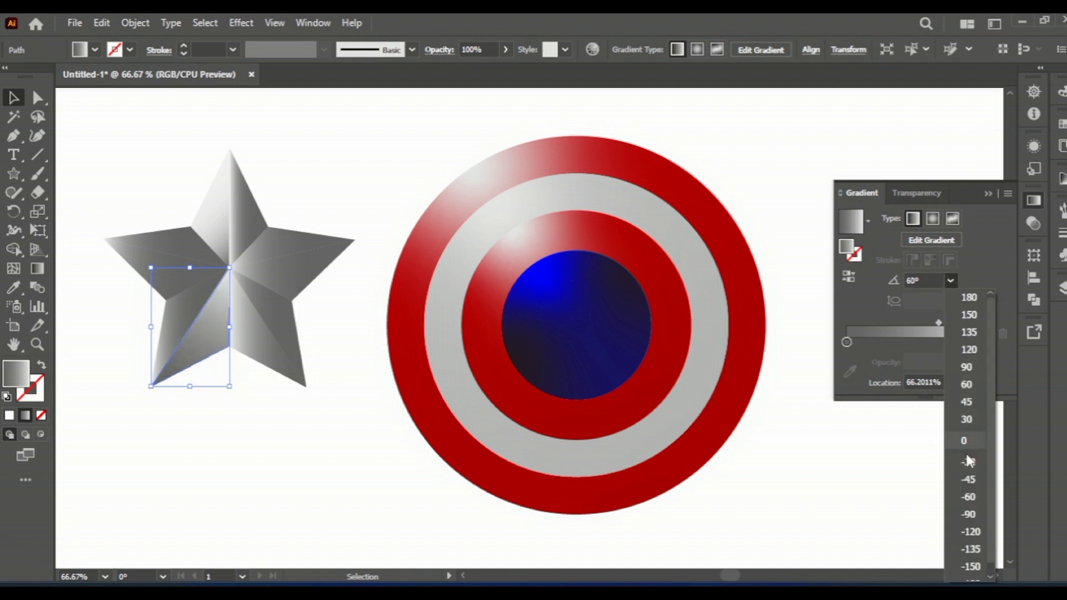
click(968, 479)
click(951, 281)
click(965, 305)
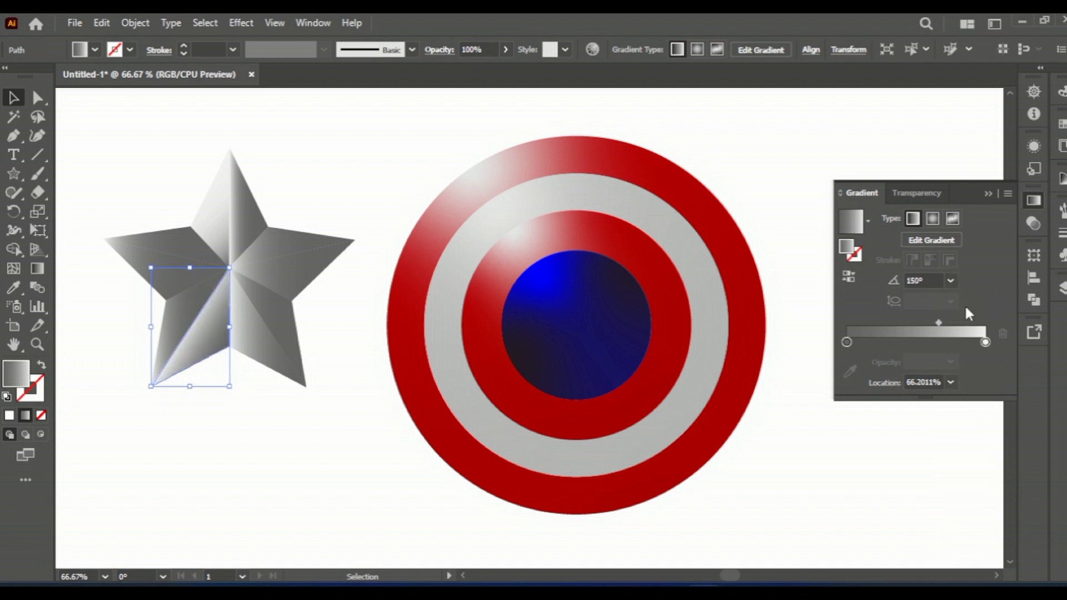
click(950, 281)
click(959, 298)
Set the lower-left inner facet's gradient angle to 135° and its midpoint to about 78%, then close the gradient settings.
click(949, 281)
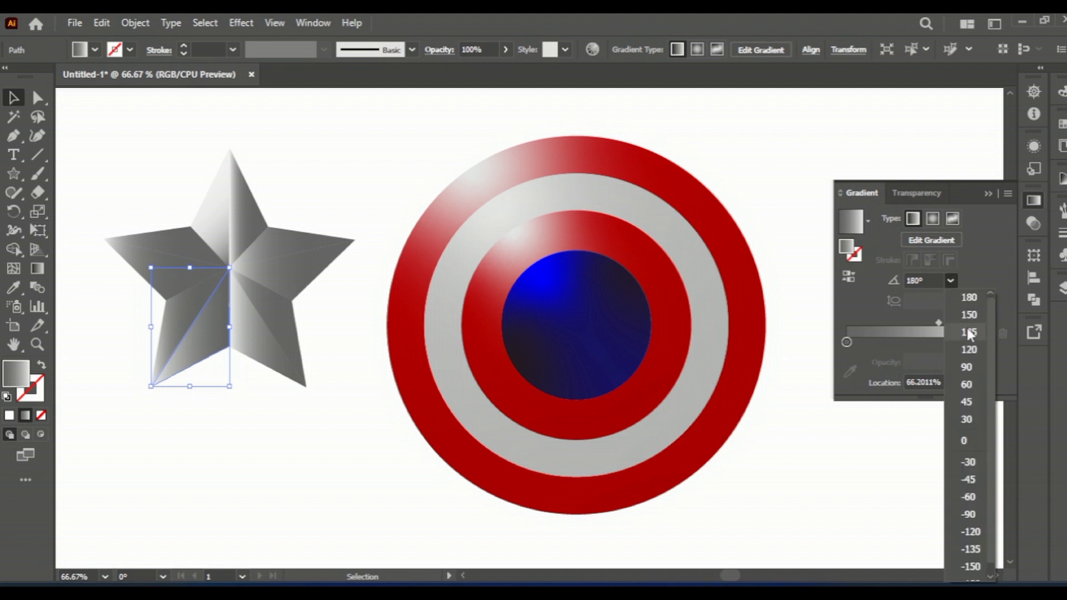
click(969, 333)
drag(938, 323, 955, 323)
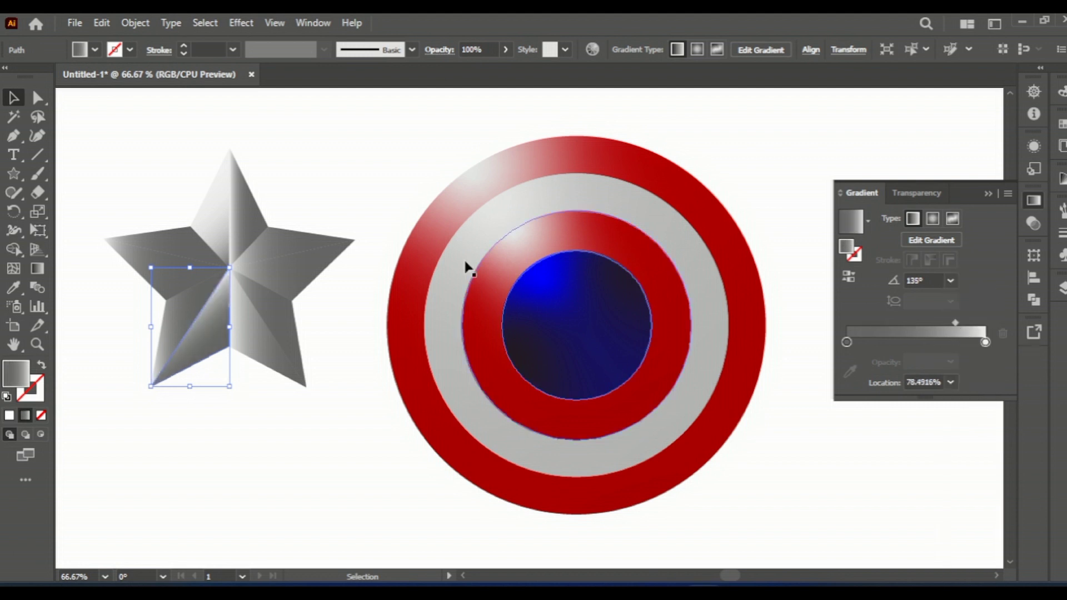
click(1034, 201)
Select the whole star, scale it down to fit the blue circle and centre it on the shield.
click(92, 147)
drag(65, 123, 320, 371)
drag(355, 148, 306, 196)
drag(288, 282, 627, 333)
drag(652, 248, 646, 257)
click(853, 273)
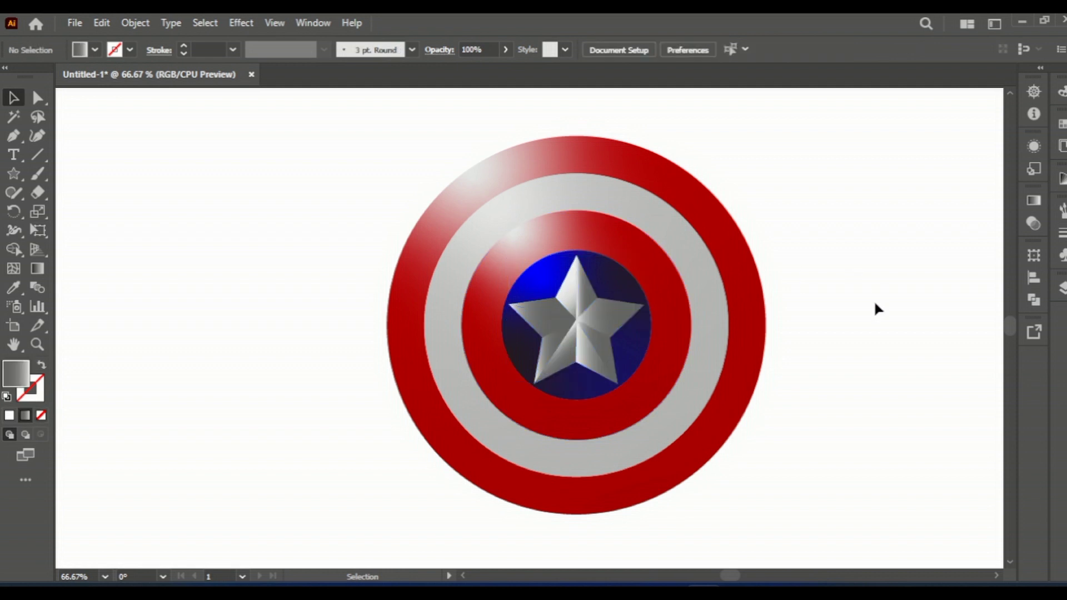
Group the star and all the shield's rings into one object and deselect it.
drag(290, 112, 816, 524)
key(ctrl+g)
click(785, 447)
Select the tiny shield group outside the artboard's upper-left corner and move it onto the artboard.
scroll(754, 433, down, 3)
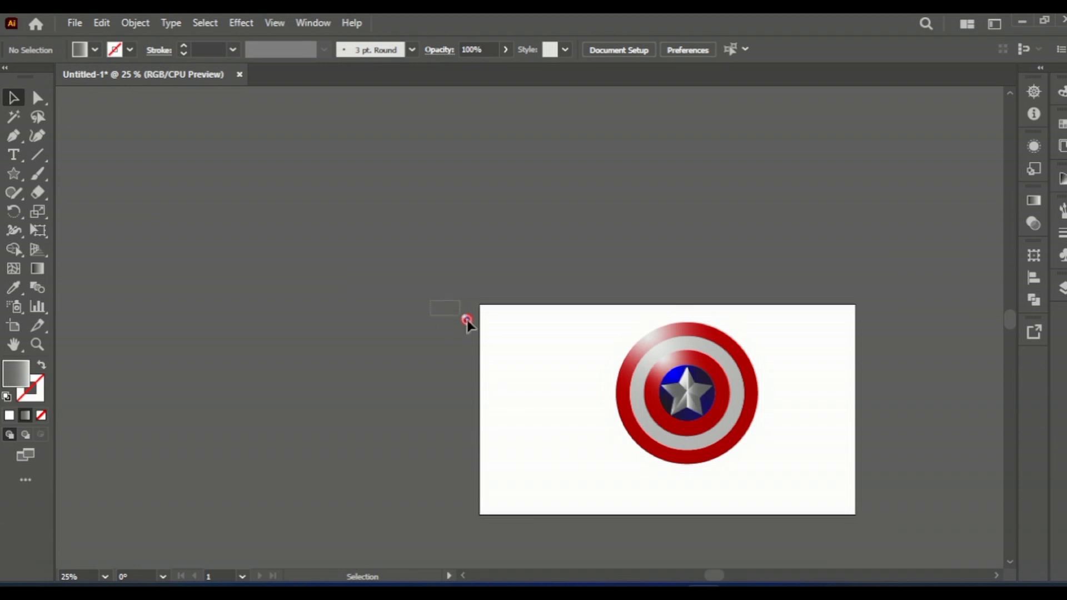
click(467, 320)
scroll(467, 320, up, 2)
drag(467, 312, 625, 421)
Move the large shield to the right half of the artboard and scale it down slightly.
click(996, 576)
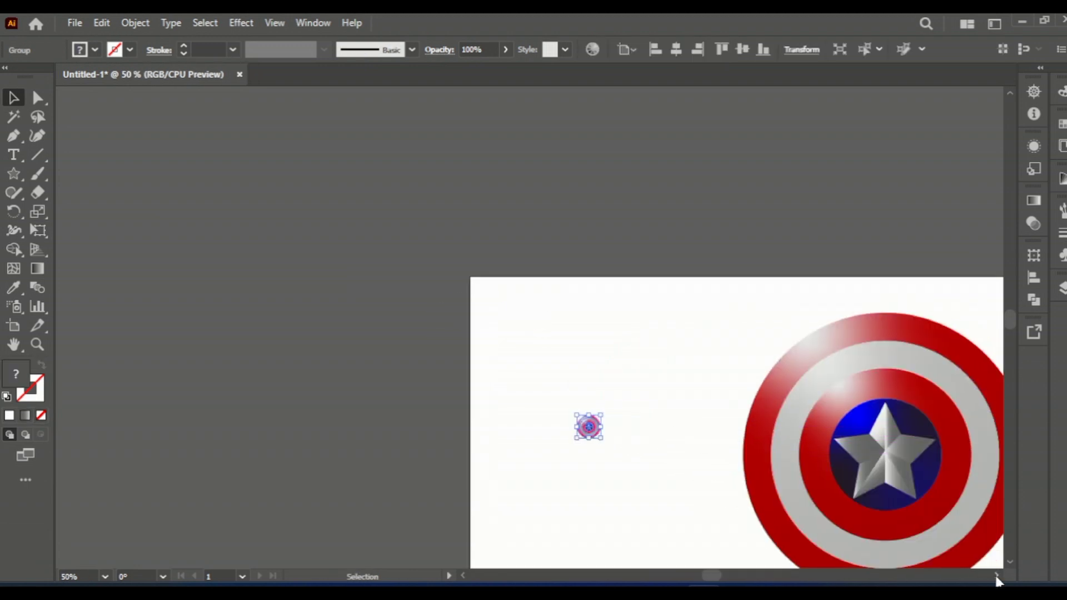
click(1010, 562)
drag(652, 291, 905, 261)
drag(786, 222, 786, 223)
drag(933, 181, 916, 203)
Enlarge the tiny shield to nearly the other shield's size and place it beside that shield on its left.
click(352, 258)
drag(375, 243, 611, 156)
drag(391, 267, 587, 336)
click(669, 203)
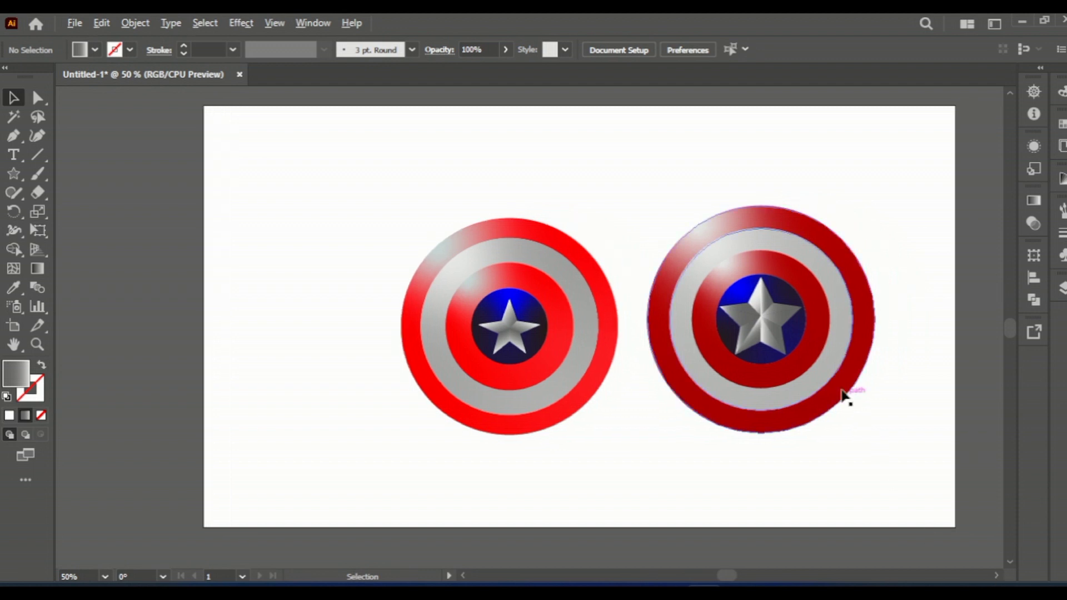
scroll(923, 400, up, 1)
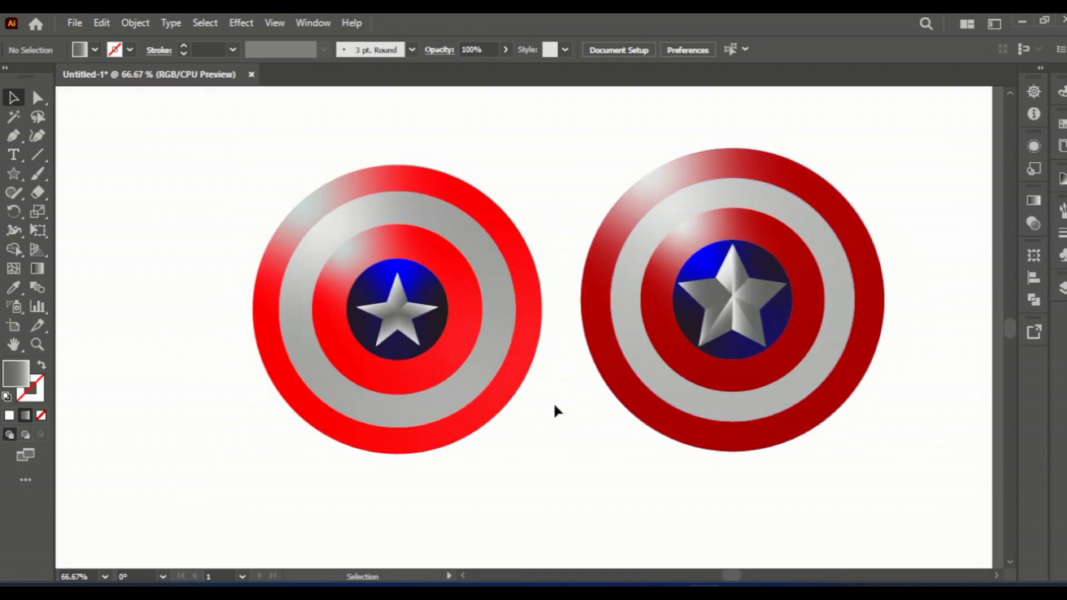